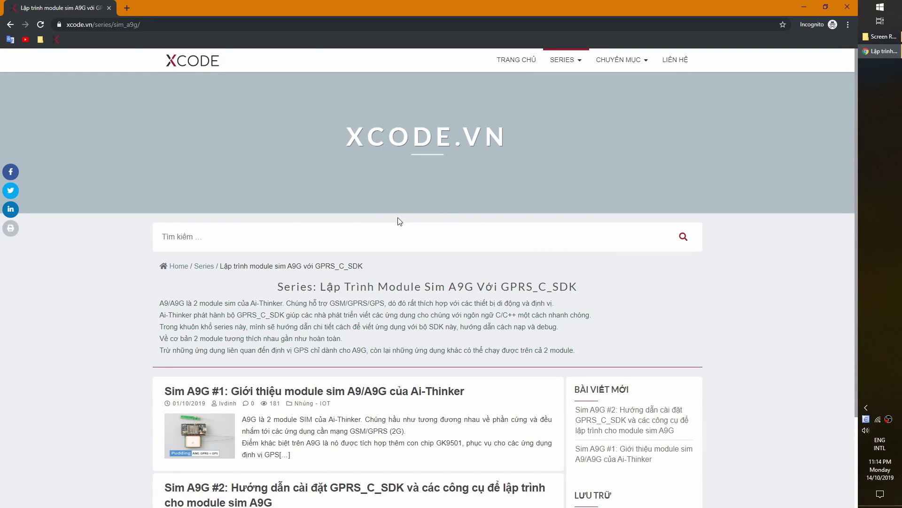
Read the series description, highlighting '2 module sim của Ai-Thinker', GPS and the first four lines.
scroll(459, 237, "down", 1)
scroll(461, 243, "down", 2)
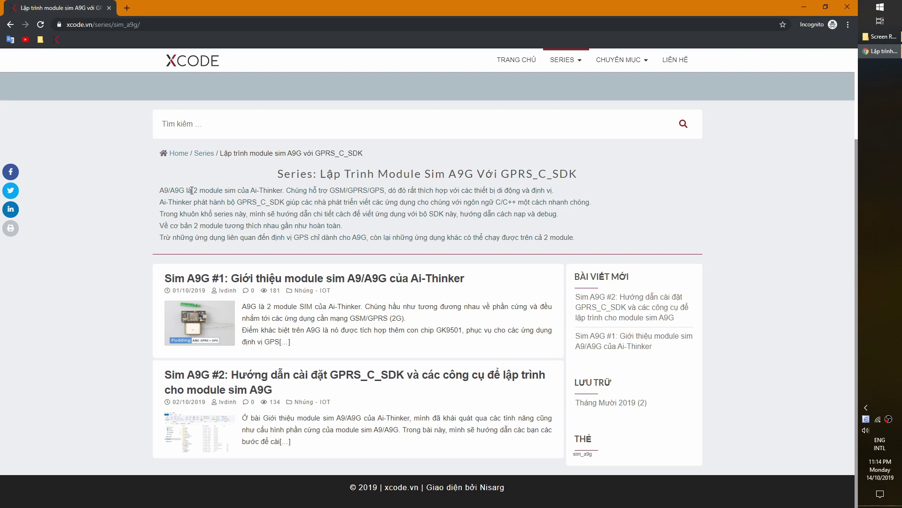
left_click_drag(193, 190, 284, 189)
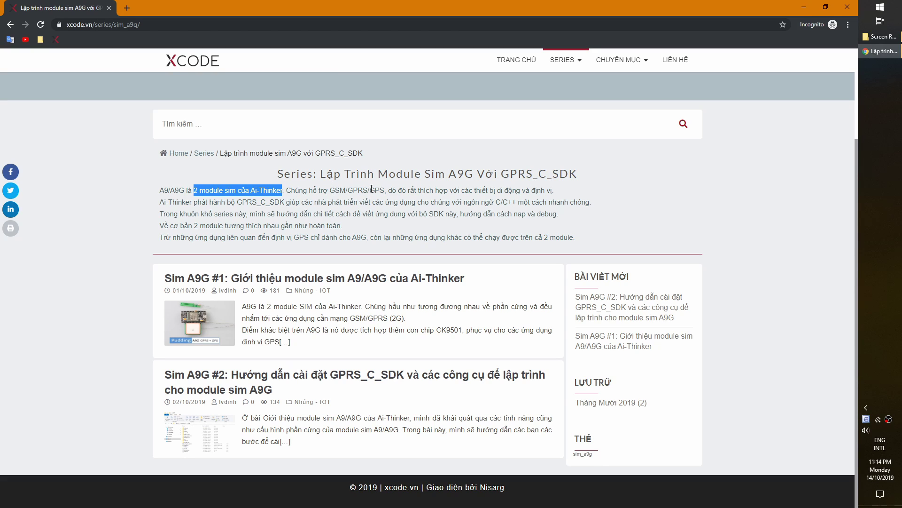
left_click_drag(370, 190, 380, 190)
left_click(463, 200)
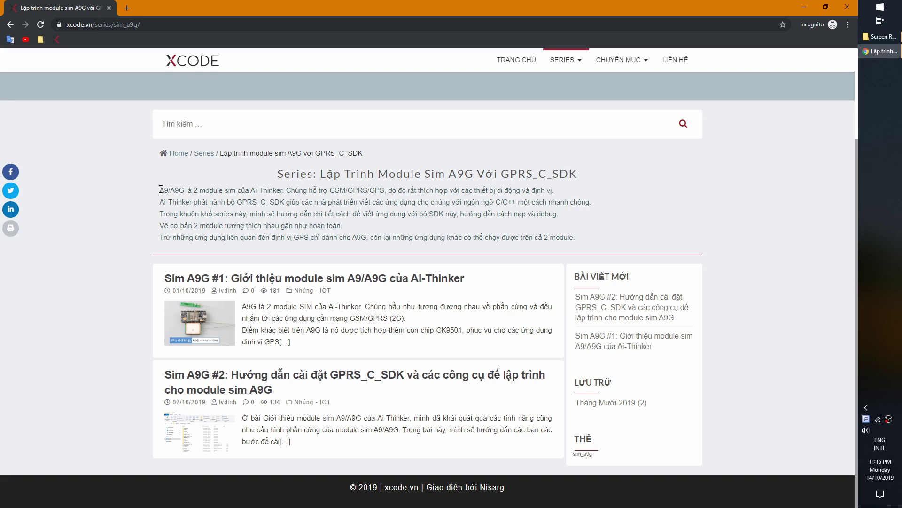
left_click_drag(160, 190, 345, 226)
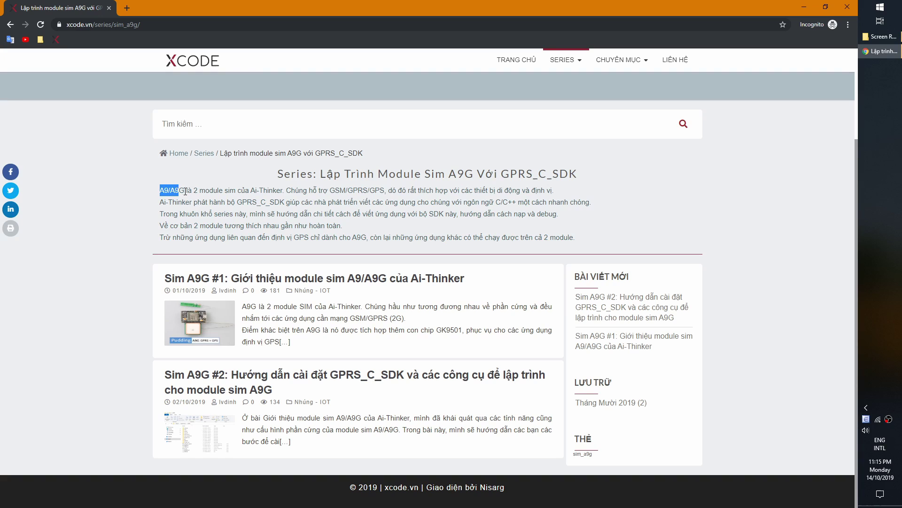
left_click(450, 238)
Open the Sim A9G #1 post and jump to its Pudding development board section.
left_click(330, 278)
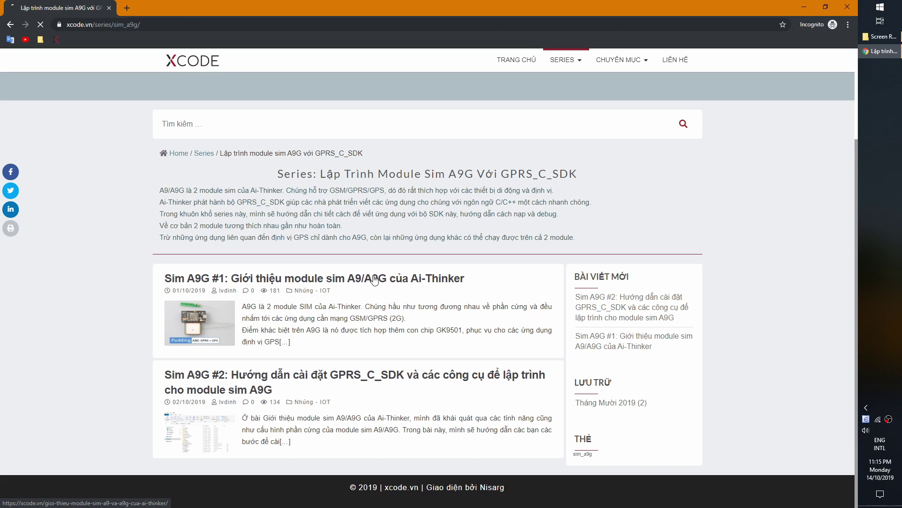
scroll(263, 192, "down", 5)
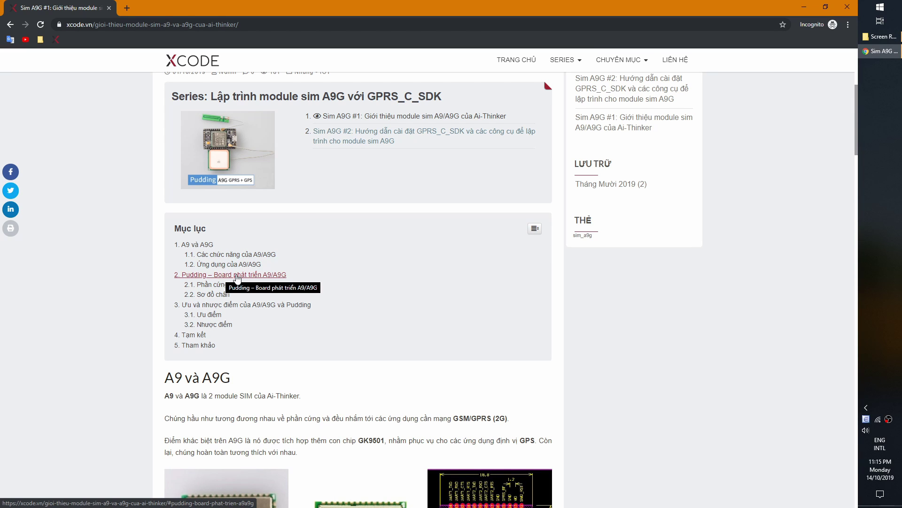
left_click(237, 278)
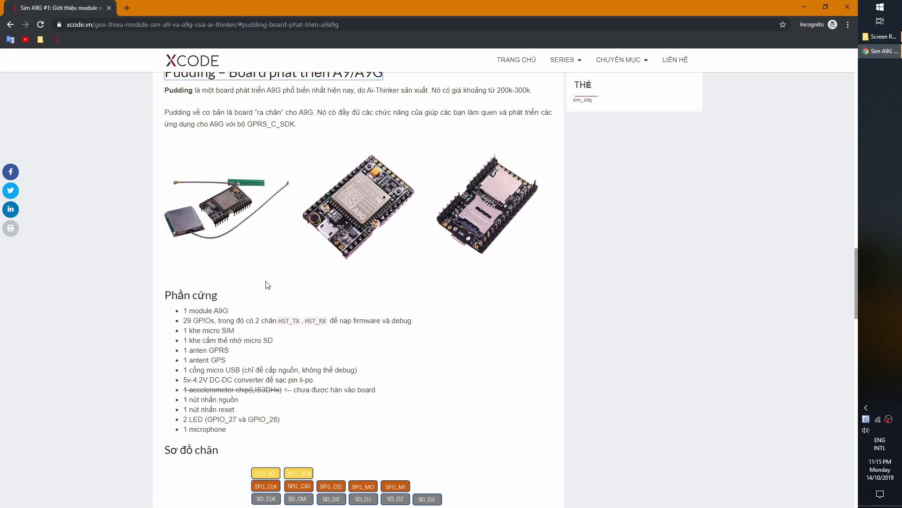
scroll(267, 284, "up", 10)
scroll(264, 225, "up", 10)
Go back twice to the Sim A9G series page.
left_click(11, 24)
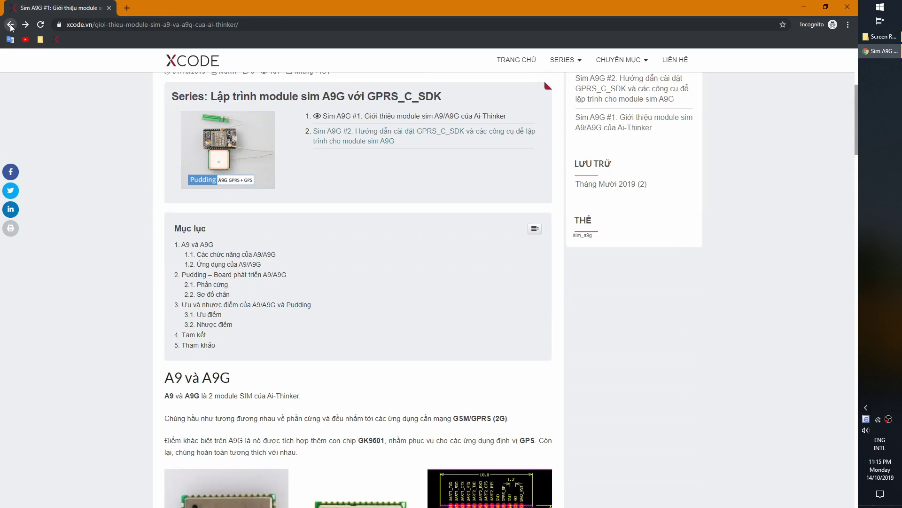
scroll(250, 203, "down", 3)
scroll(105, 155, "up", 5)
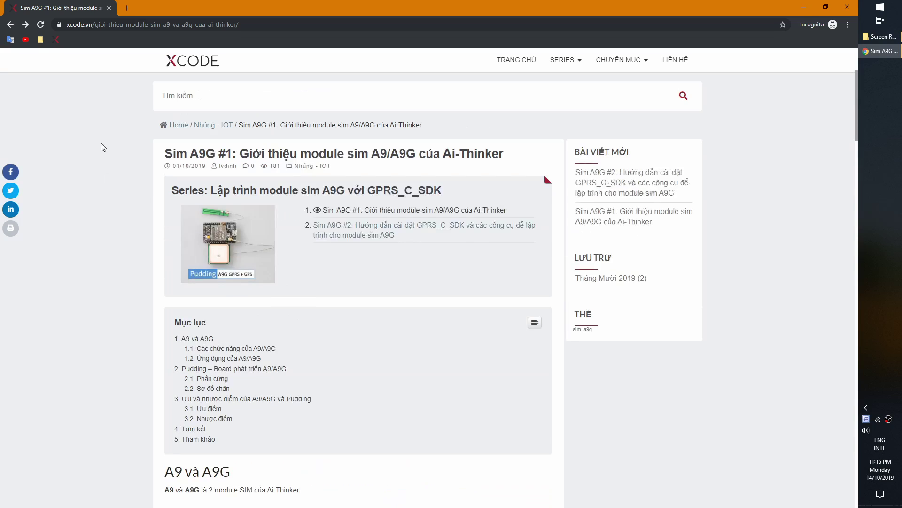
left_click(11, 25)
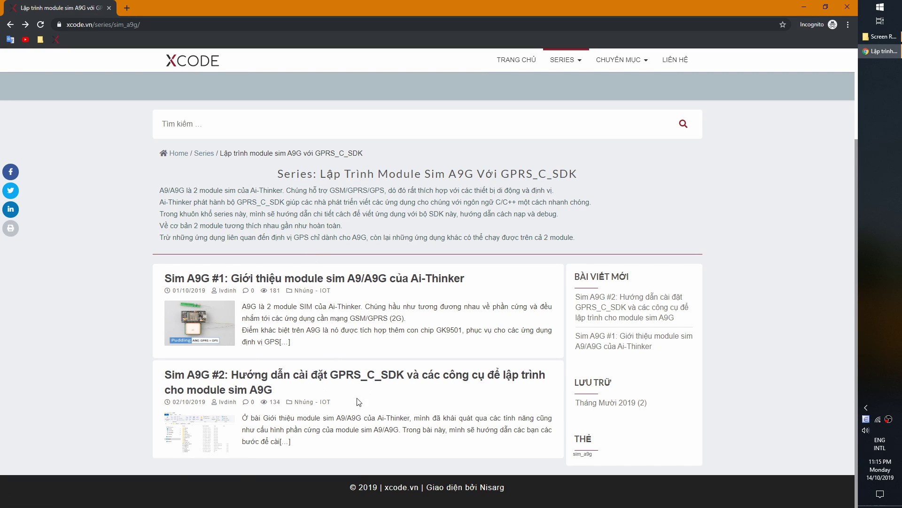
Open the Sim A9G #2 post and highlight its Windows 10, Windows User and PowerShell requirements.
left_click(378, 384)
scroll(308, 340, "down", 3)
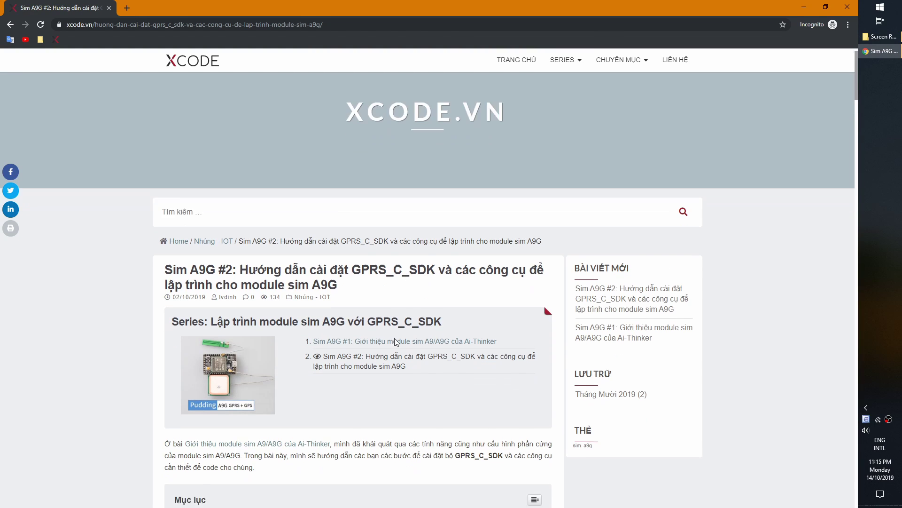
scroll(335, 343, "down", 1)
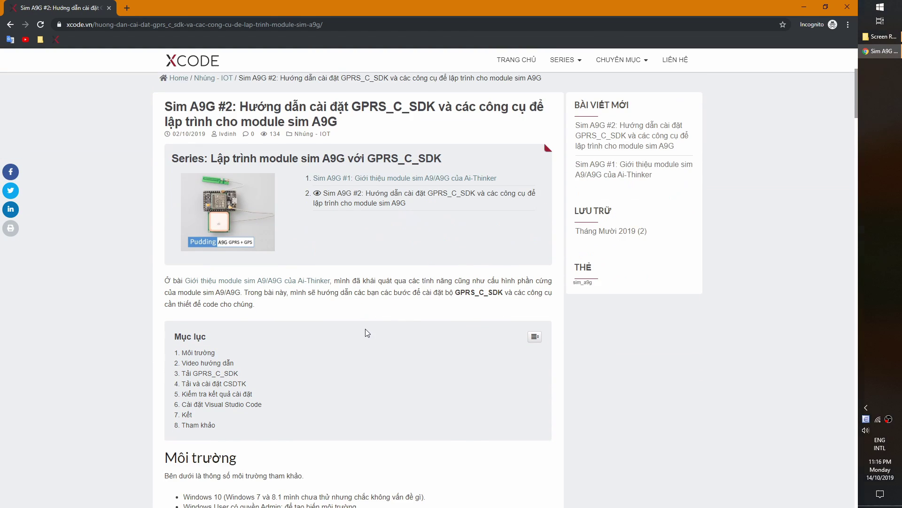
scroll(335, 342, "down", 1)
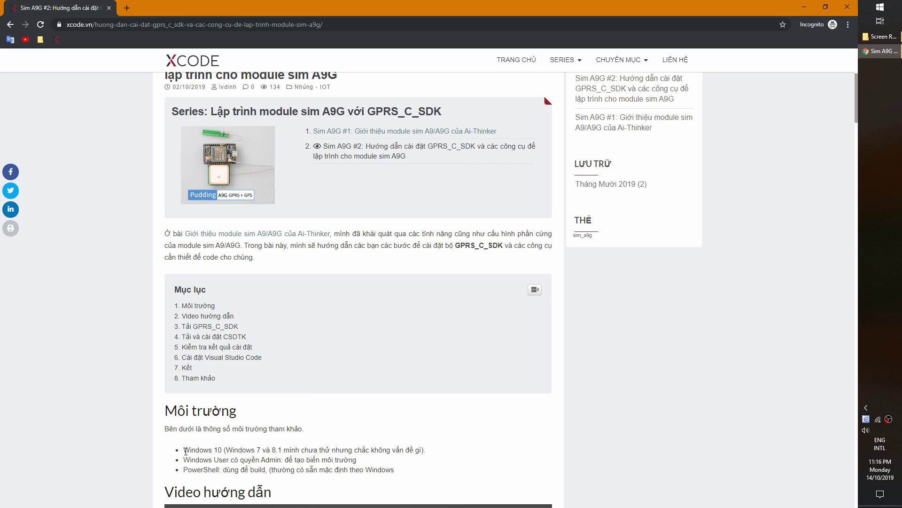
left_click_drag(184, 450, 421, 450)
left_click(287, 450)
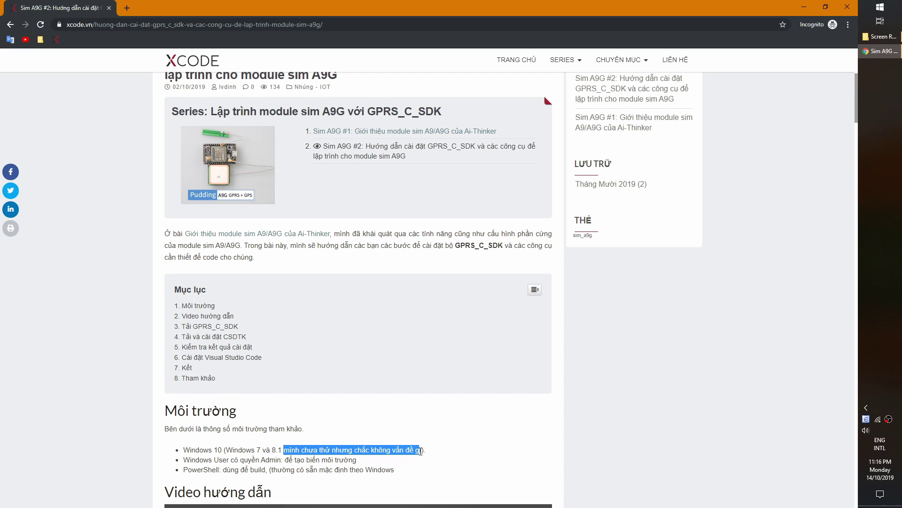
left_click(426, 450)
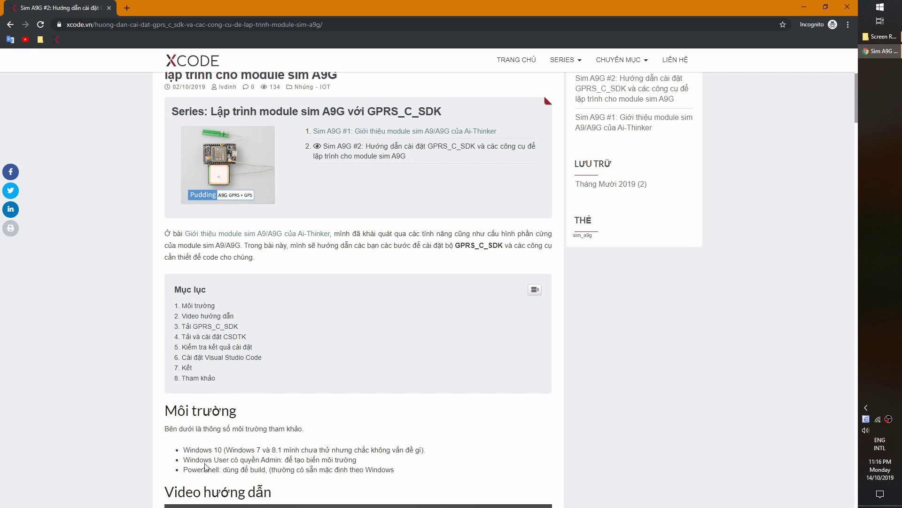
left_click_drag(184, 459, 282, 460)
left_click_drag(183, 469, 219, 469)
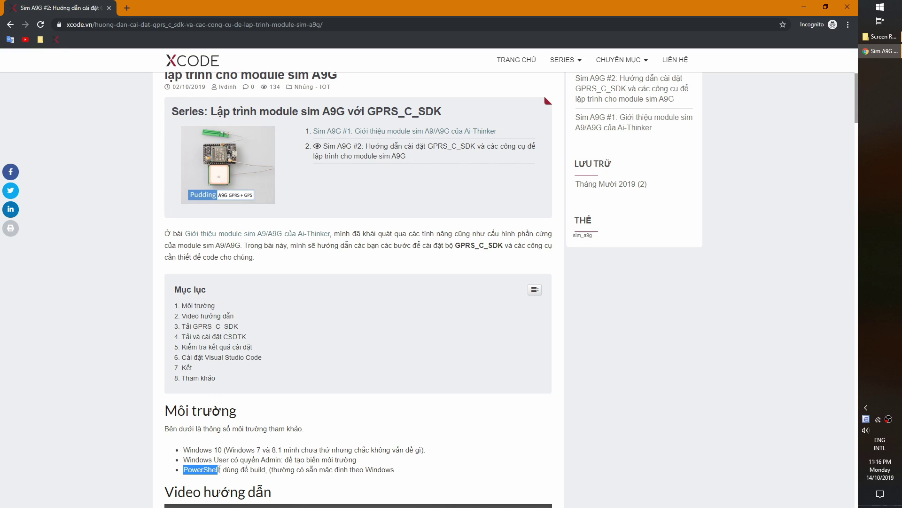
left_click(245, 469)
mouse_move(221, 470)
left_mouse_down()
mouse_move(354, 470)
mouse_move(270, 470)
left_mouse_up()
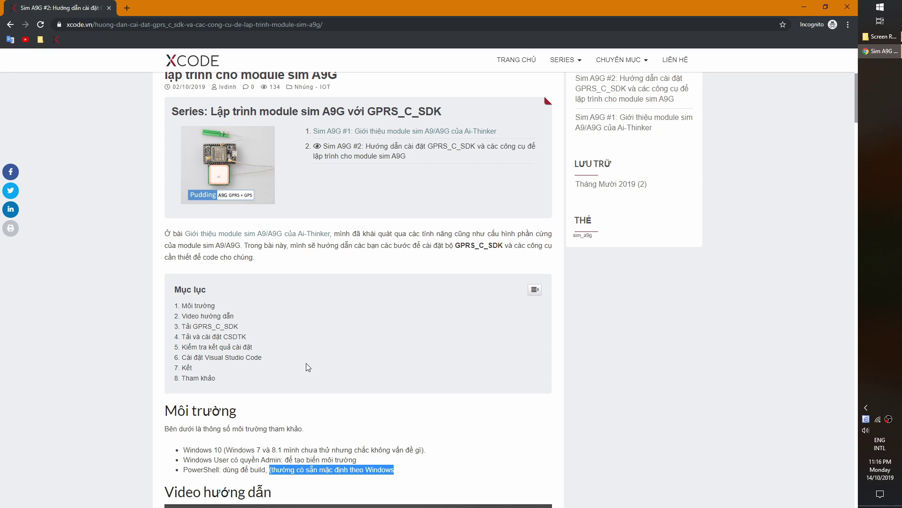
Jump to the 'Tải GPRS_C_SDK' section via the table of contents.
scroll(369, 329, "down", 2)
scroll(452, 298, "down", 3)
scroll(429, 248, "down", 1)
scroll(429, 248, "up", 2)
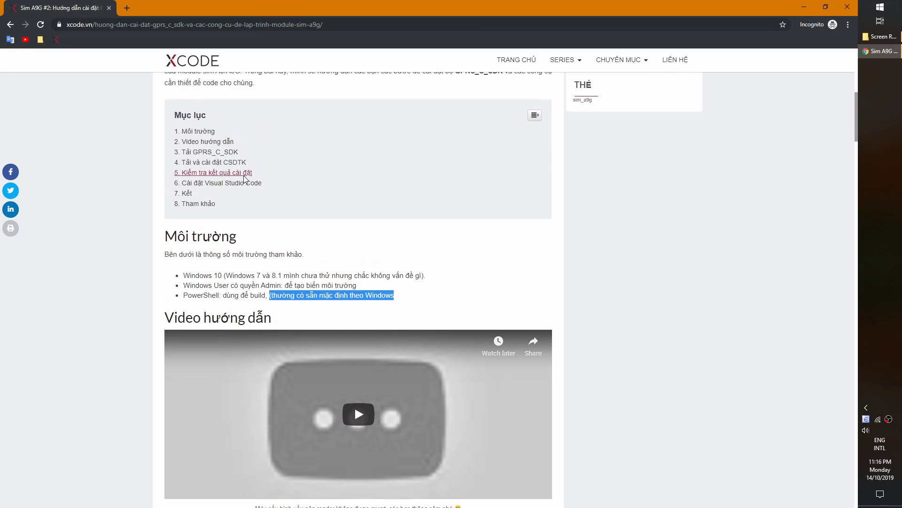
scroll(329, 240, "up", 1)
left_click(214, 235)
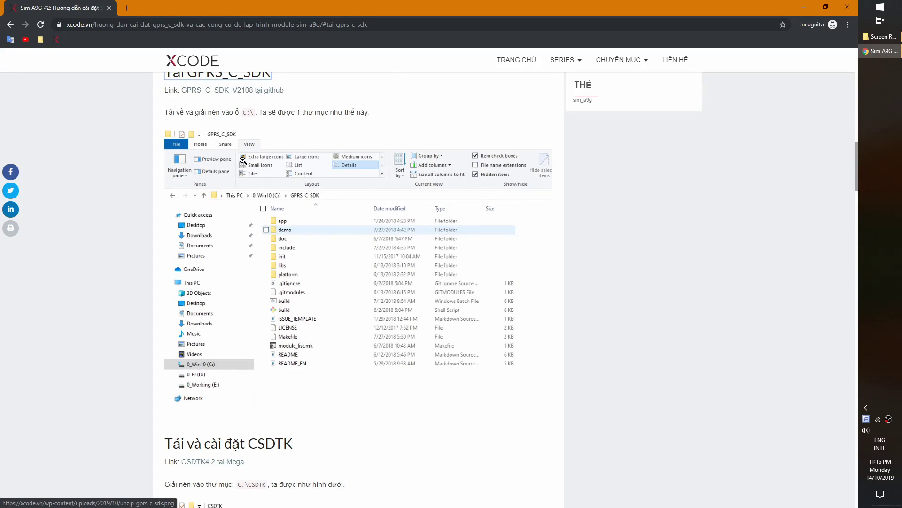
scroll(244, 116, "up", 1)
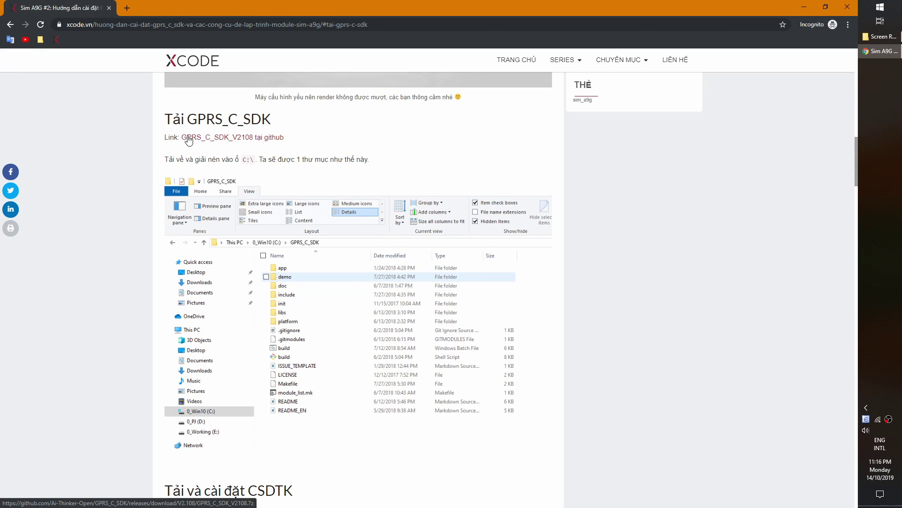
Download GPRS_C_SDK_V2108.7z from the 'GPRS_C_SDK_V2108 tại github' link.
left_click(260, 138)
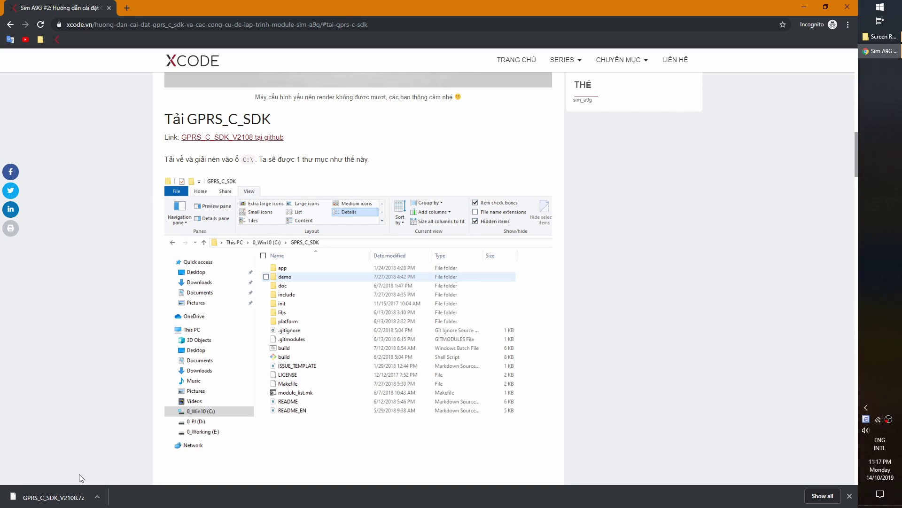
Show GPRS_C_SDK_V2108.7z in the maximized Downloads folder and open it with 7-Zip.
right_click(66, 498)
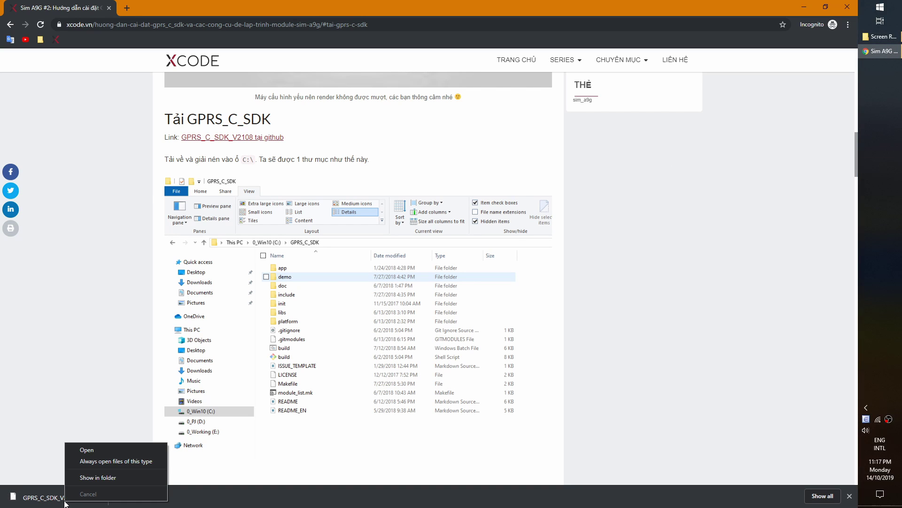
left_click(109, 476)
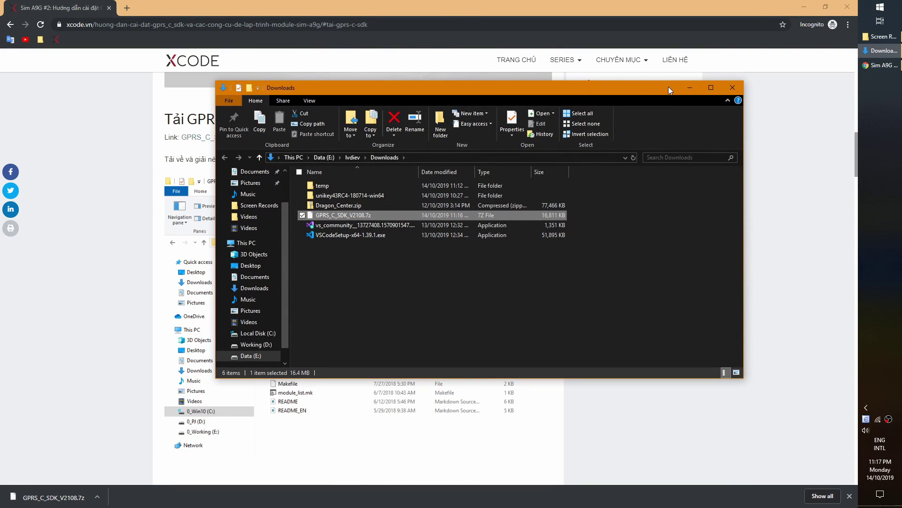
left_click(711, 88)
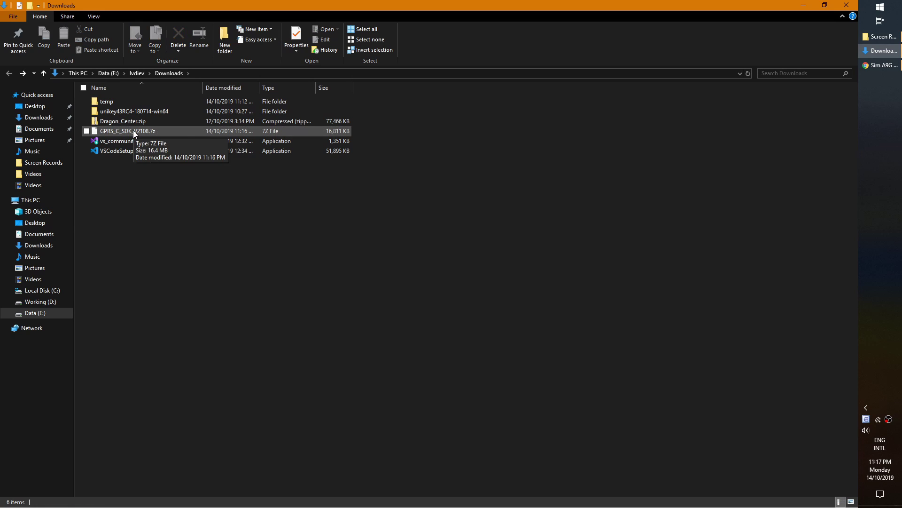
left_click(169, 189)
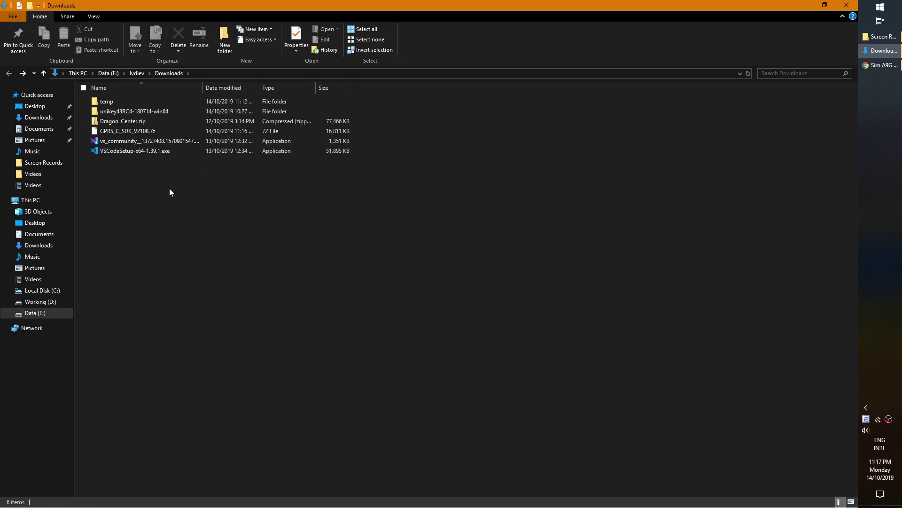
right_click(99, 130)
mouse_move(162, 157)
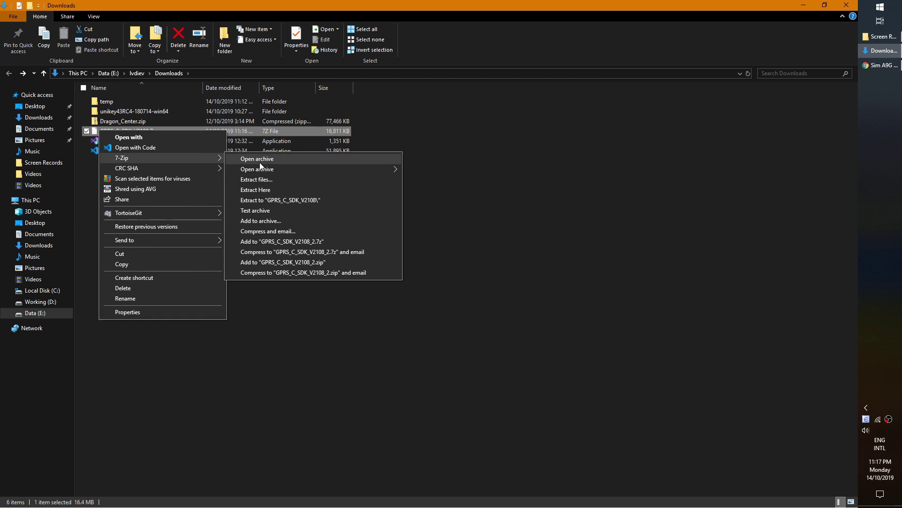
left_click(260, 162)
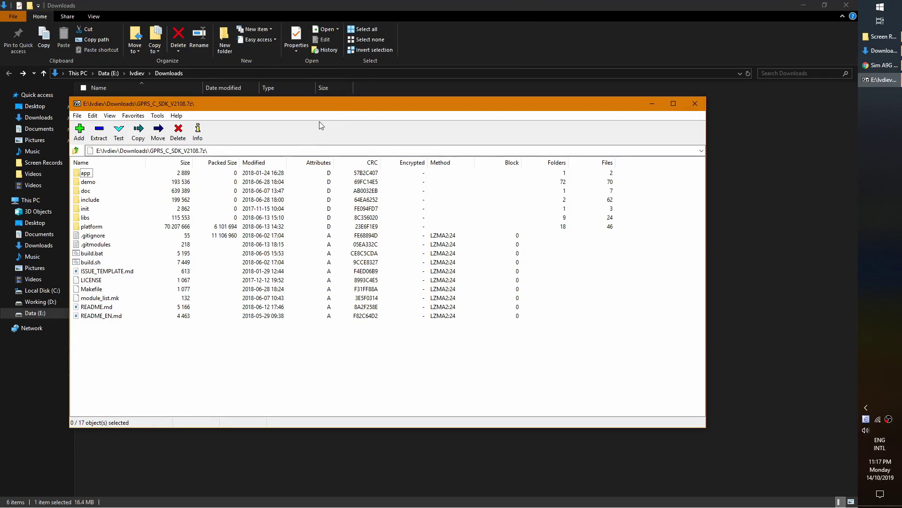
Move the 7-Zip window aside and highlight the C:\ extraction path in the tutorial.
left_click_drag(336, 106, 422, 98)
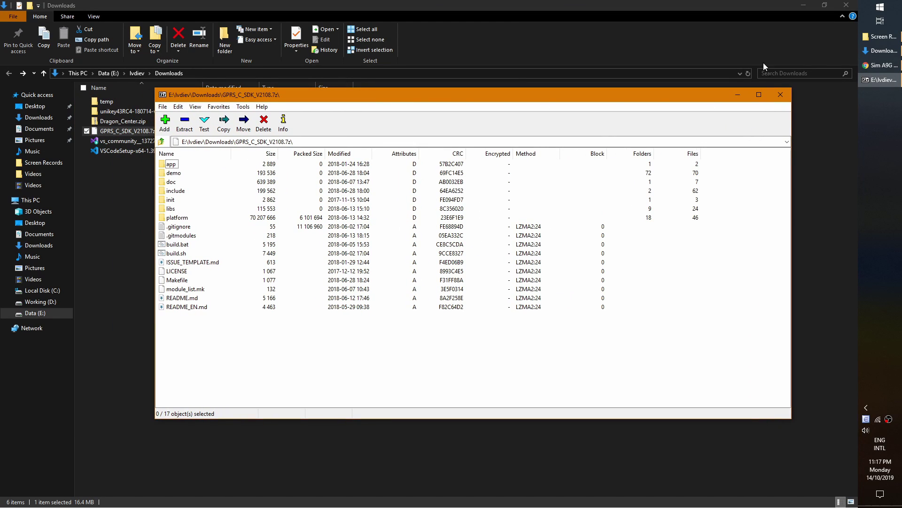
left_click(873, 66)
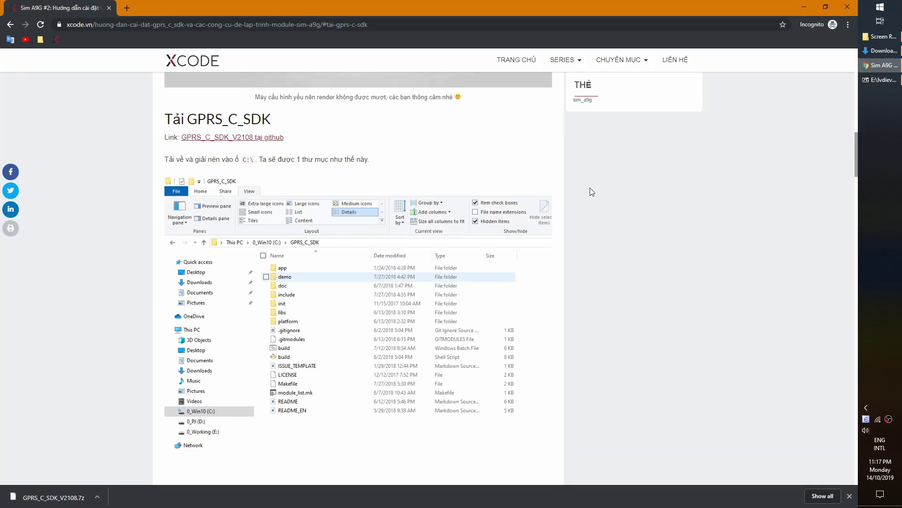
double_click(245, 160)
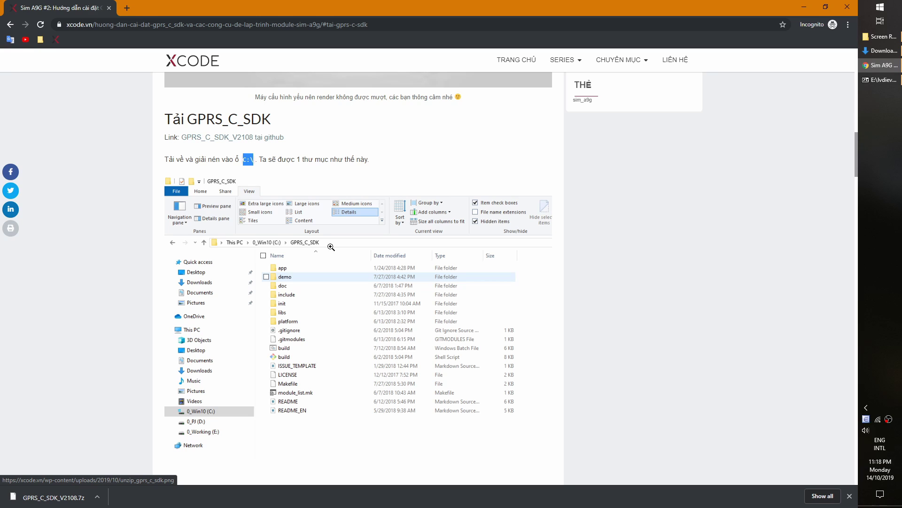
Extract all 17 archive items to C:\GPRS_C_SDK and close the 7-Zip window.
left_click(865, 84)
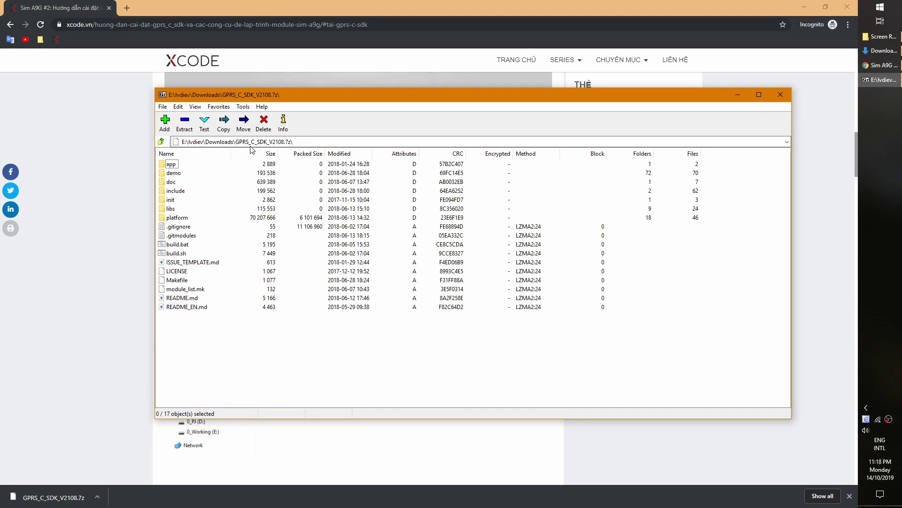
left_click_drag(246, 369, 150, 145)
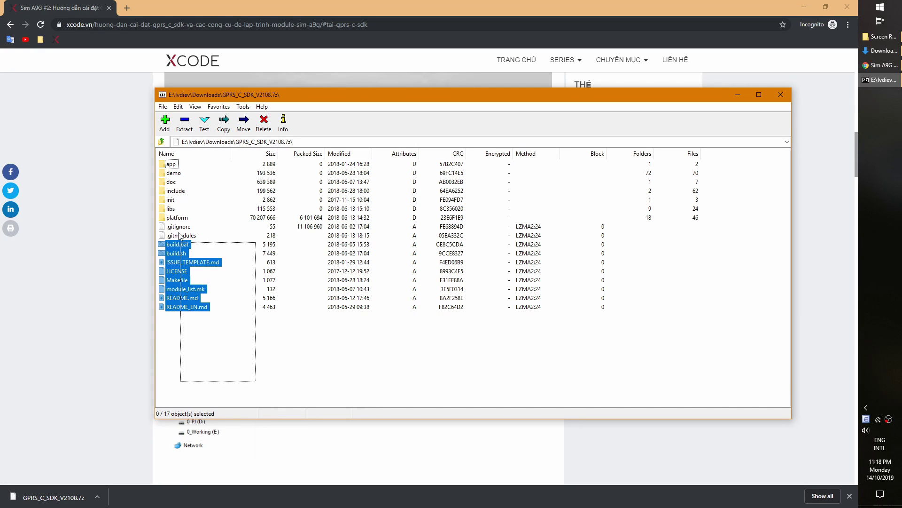
left_click(184, 122)
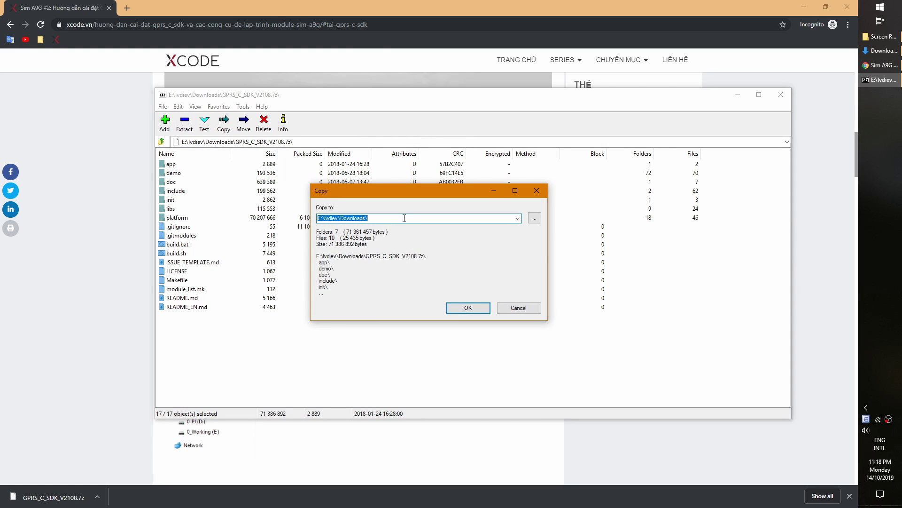
type("C:\\GPRS")
type("_C_S")
type("DK")
left_click(485, 308)
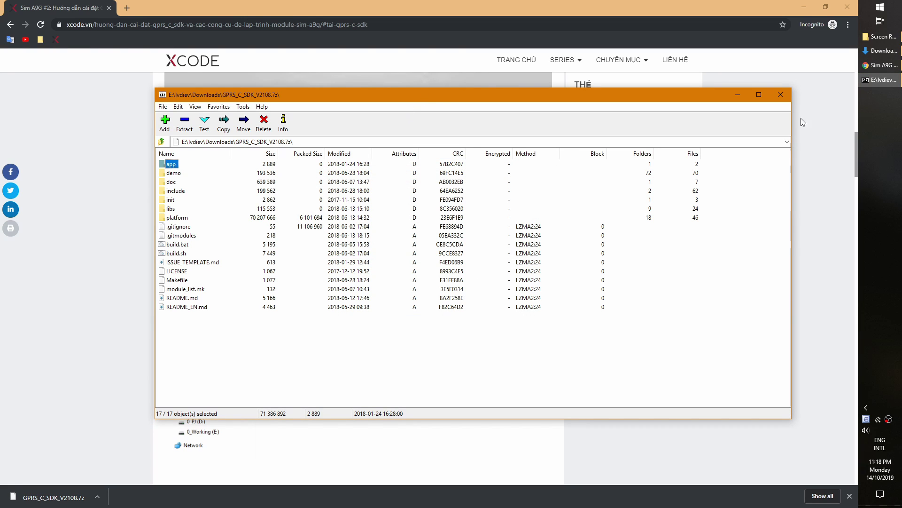
left_click(780, 98)
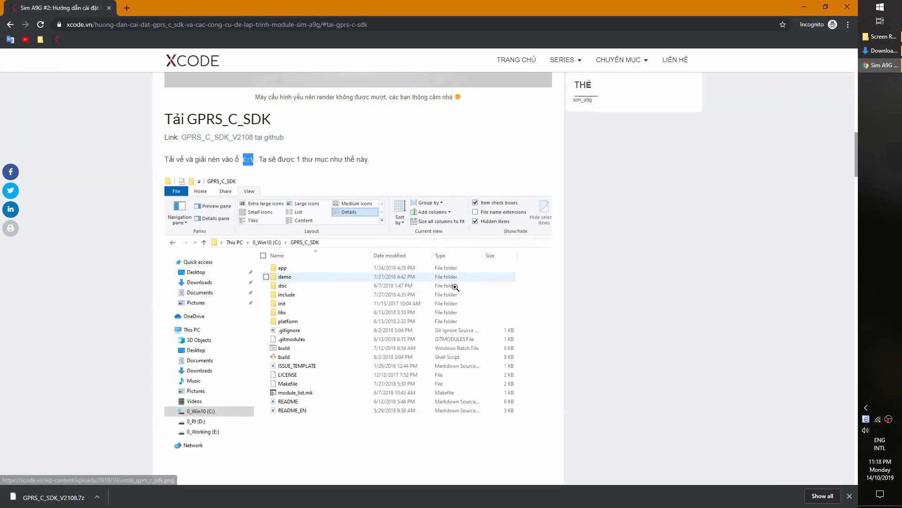
Clear the C:\ highlight and scroll down toward the CSDTK section.
scroll(271, 173, "down", 2)
scroll(272, 175, "down", 1)
scroll(273, 178, "up", 2)
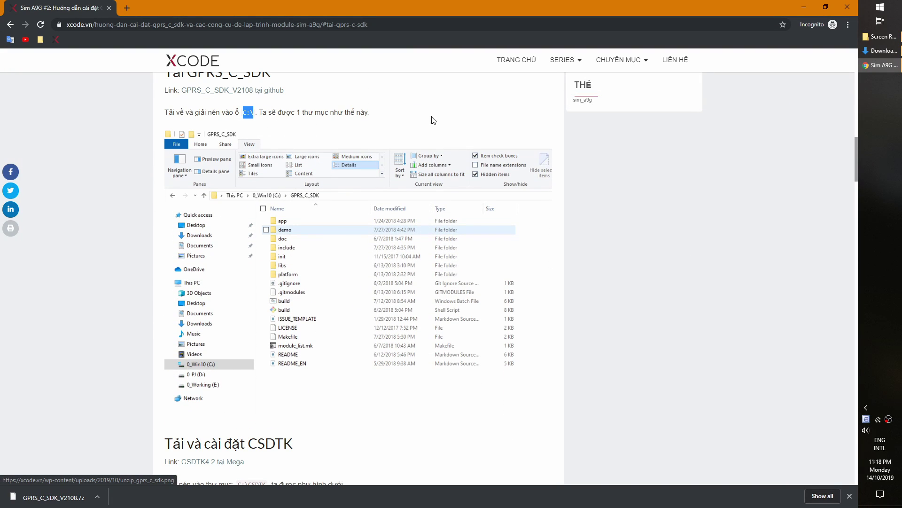
left_click(329, 123)
scroll(390, 264, "down", 1)
scroll(294, 332, "down", 1)
scroll(332, 306, "down", 2)
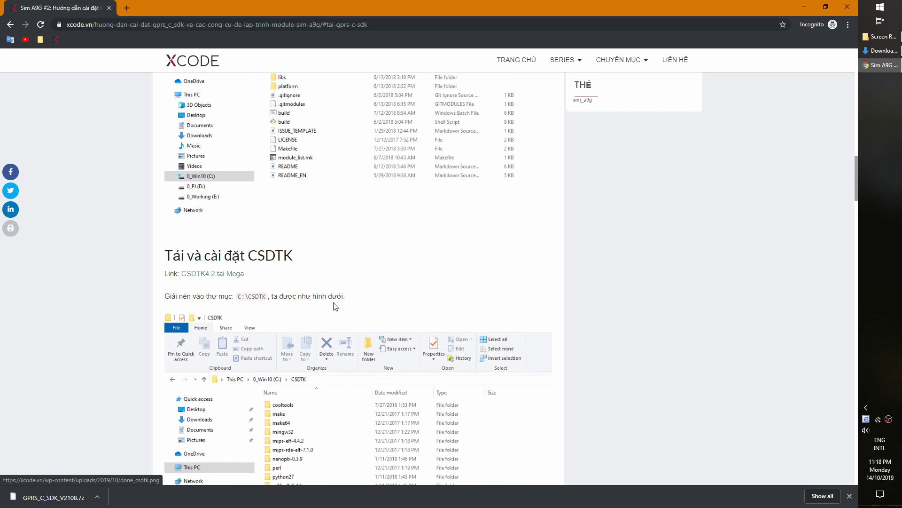
scroll(352, 291, "up", 2)
scroll(351, 291, "down", 2)
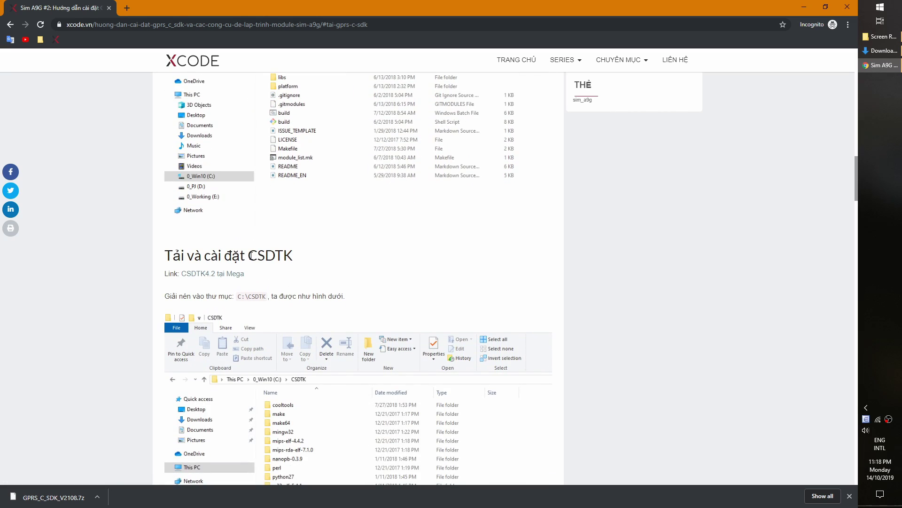
Highlight the word CSDTK in the 'Tải và cài đặt CSDTK' heading.
left_click_drag(249, 255, 293, 256)
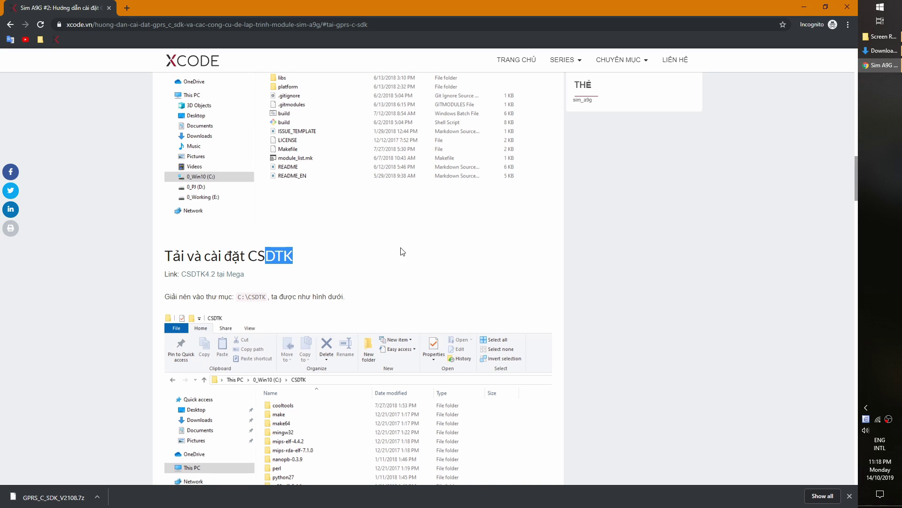
scroll(376, 259, "up", 3)
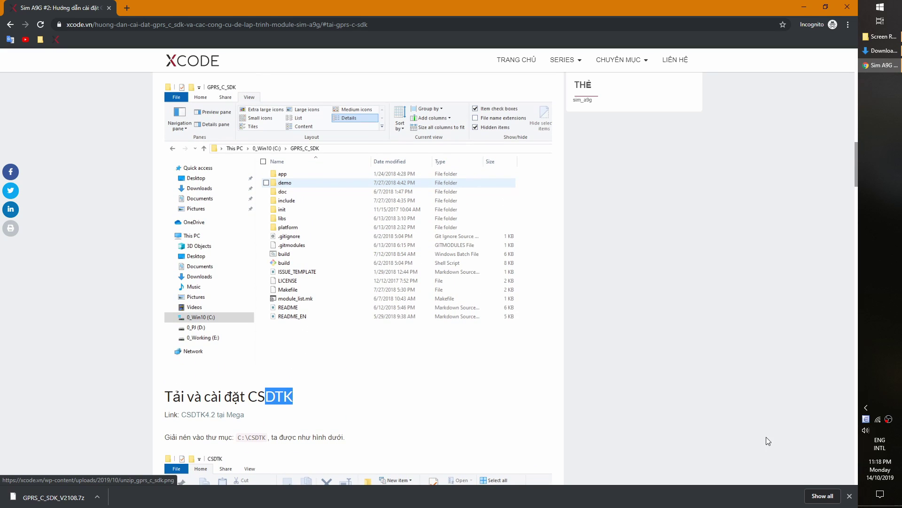
scroll(261, 186, "up", 2)
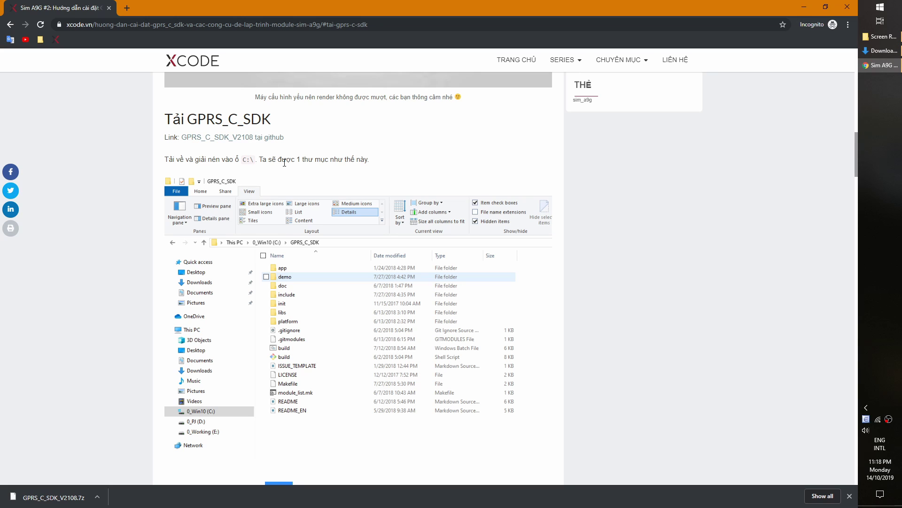
scroll(336, 235, "down", 4)
left_click(252, 301)
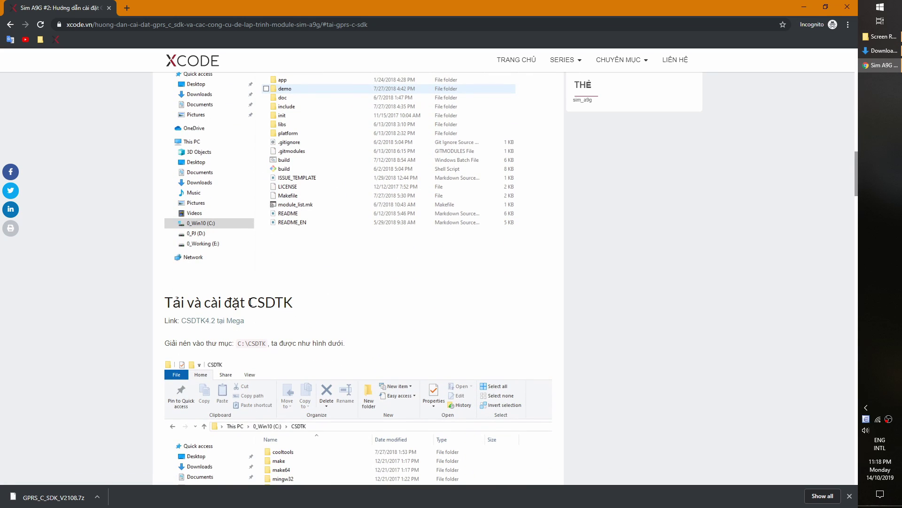
left_click_drag(253, 303, 295, 302)
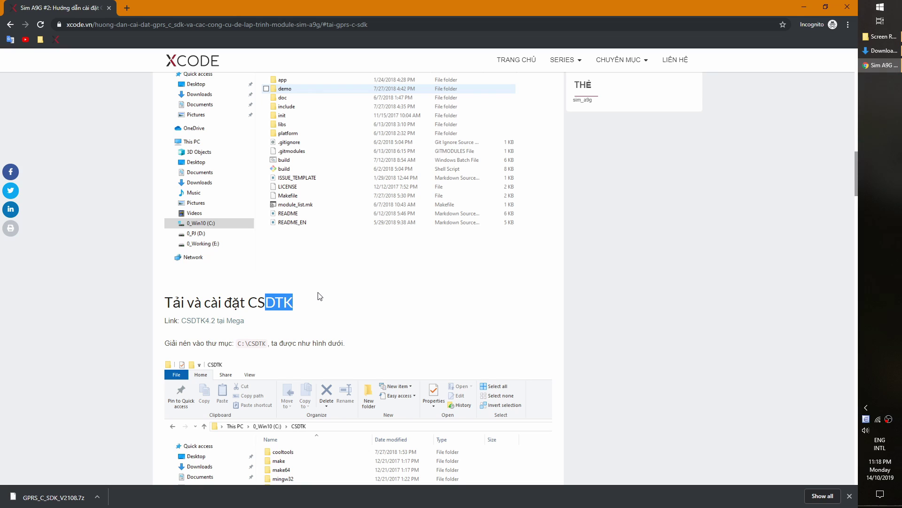
scroll(317, 291, "down", 2)
left_click(256, 210)
left_click_drag(249, 207, 292, 207)
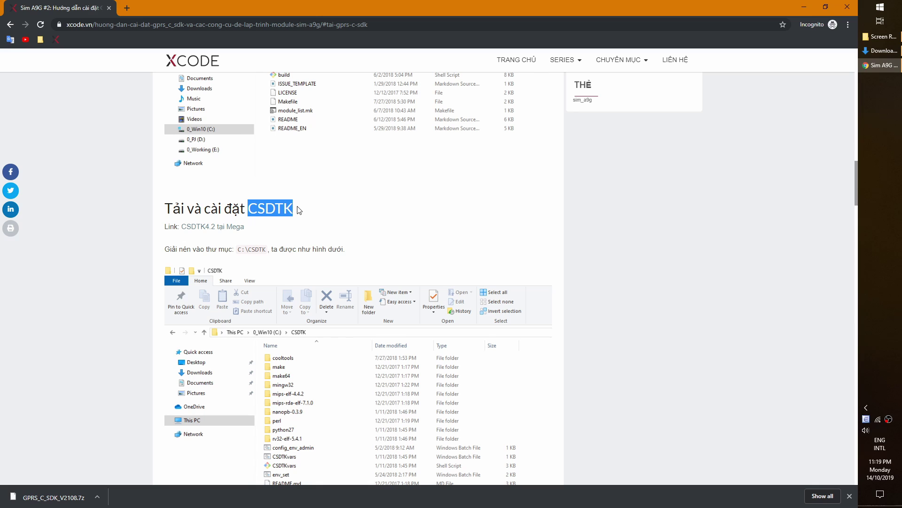
left_click(262, 249)
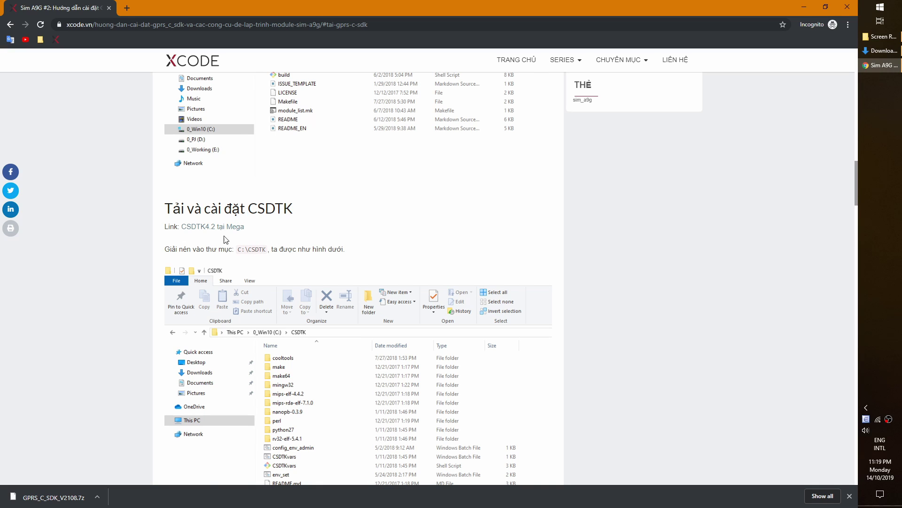
Download CSDTK42_Update2_18_7_27.7z from the CSDTK4.2 Mega link and return to the Sim A9G #2 tab.
left_click(201, 227)
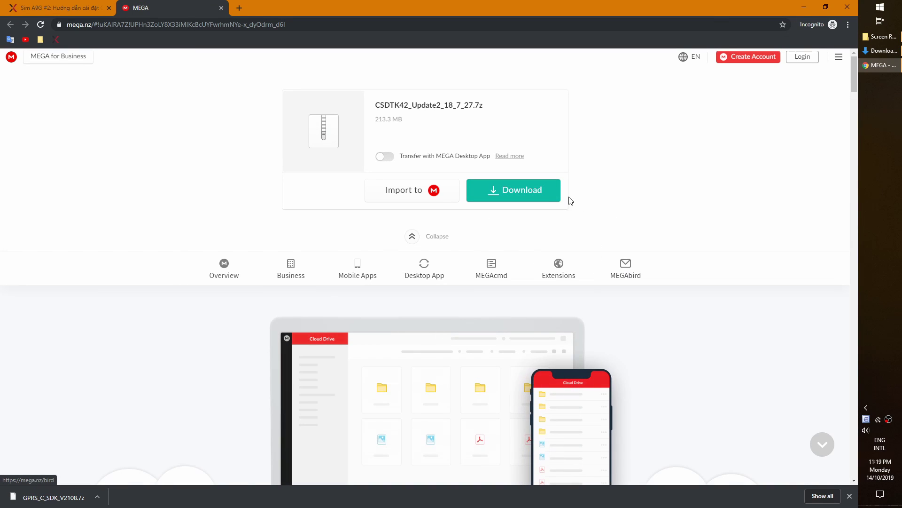
left_click(523, 192)
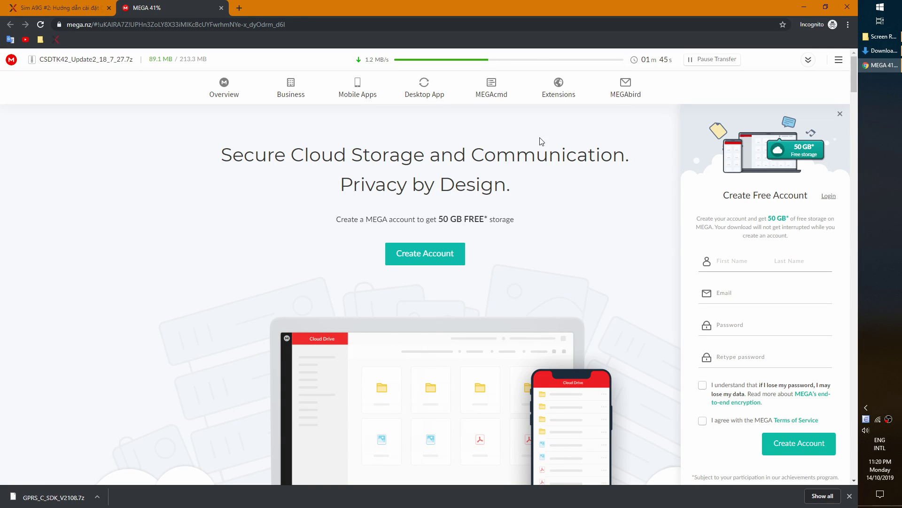
left_click(83, 6)
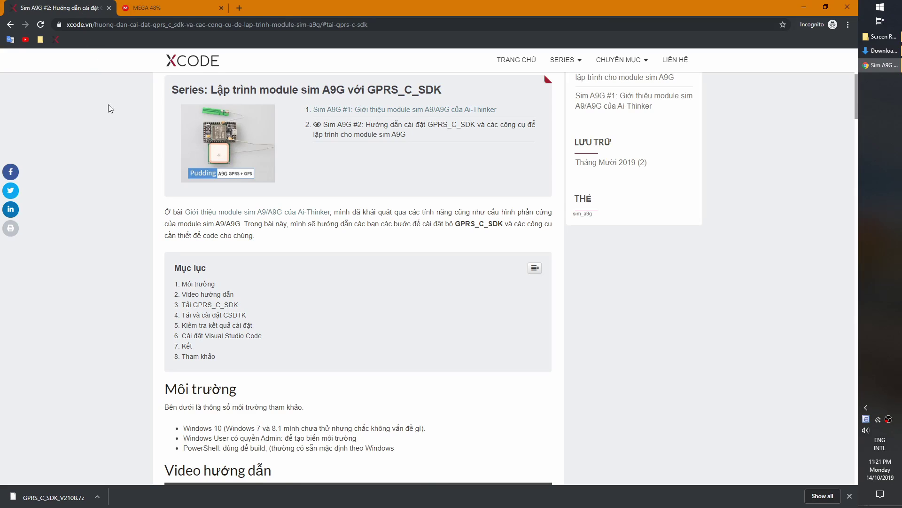
Open the Sim A9G #1 post from the series box and jump to 'A9 và A9G'.
scroll(439, 122, "up", 1)
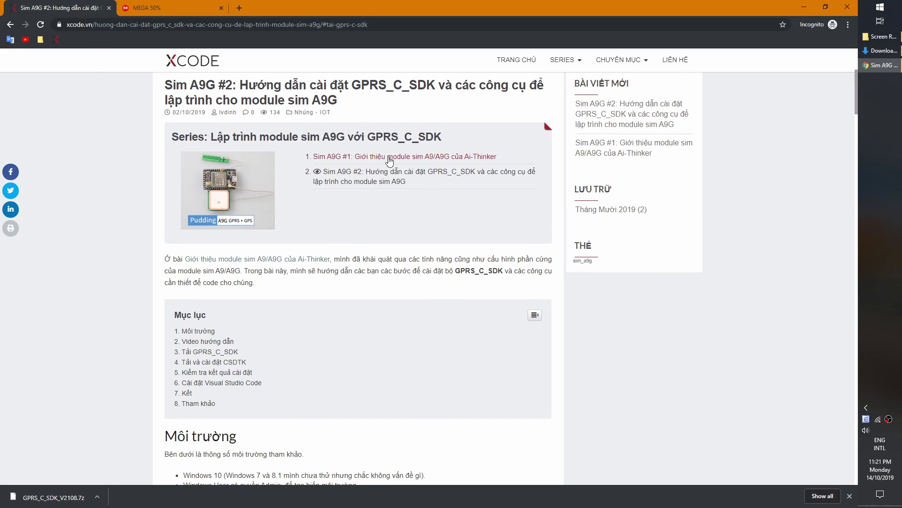
left_click(390, 157)
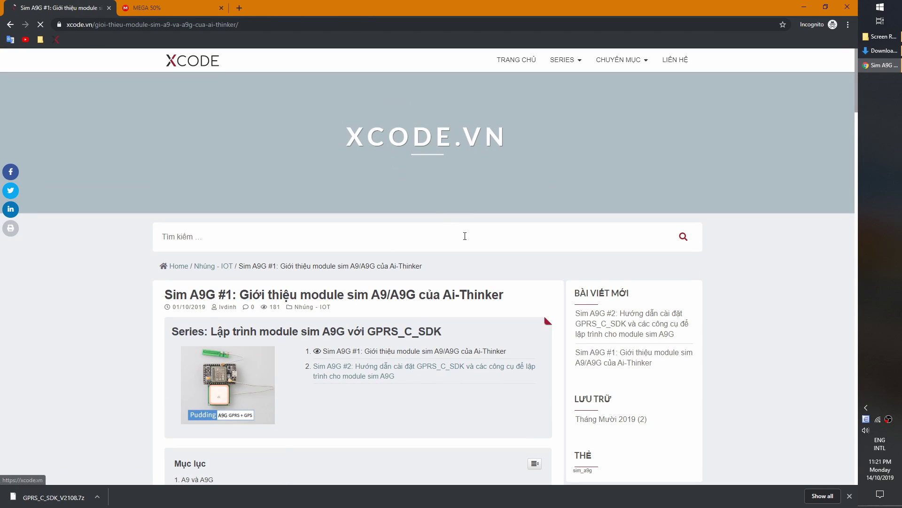
scroll(494, 295, "down", 1)
scroll(493, 295, "down", 3)
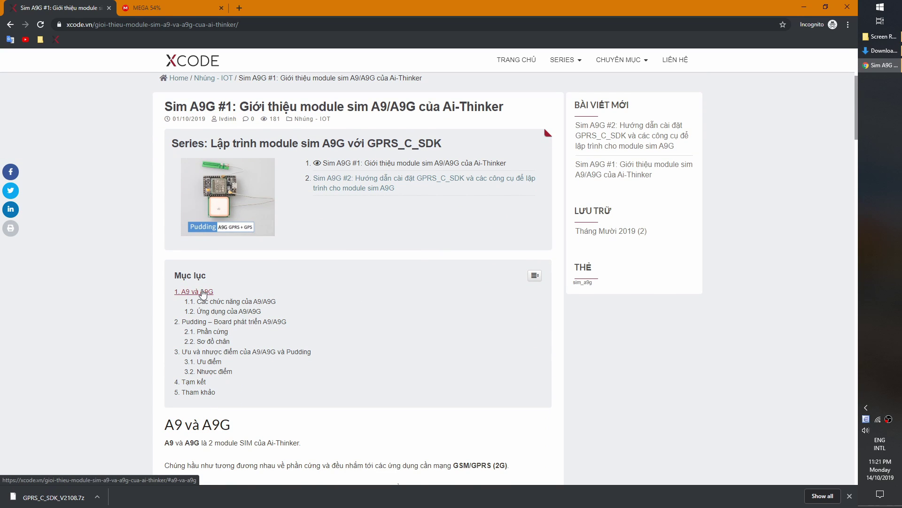
left_click(202, 292)
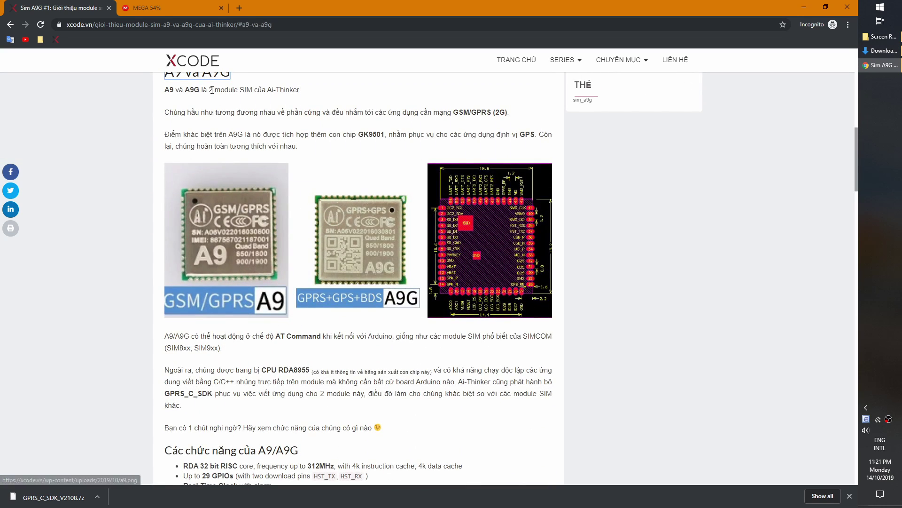
Highlight the Ai-Thinker SIM module phrase, GK9501 chip name, GPS and compatibility sentence.
left_click(224, 90)
left_click_drag(224, 91, 296, 87)
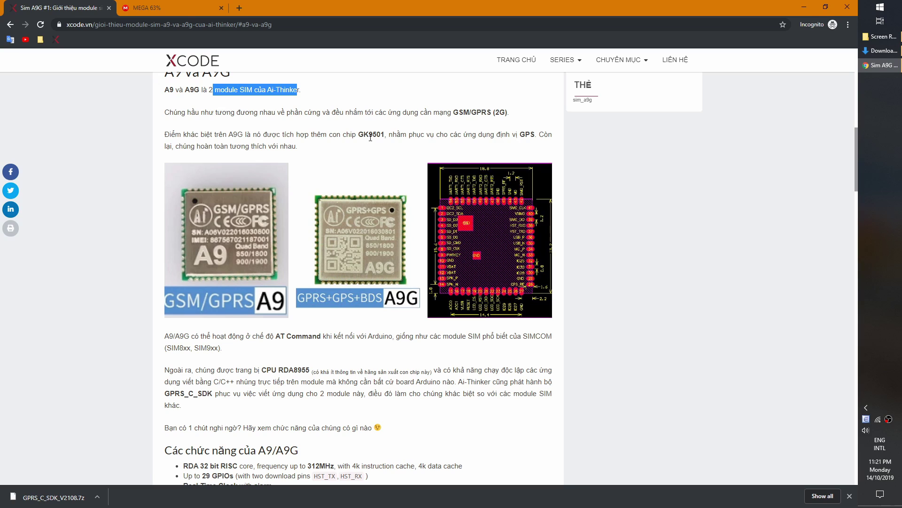
left_click_drag(359, 134, 385, 135)
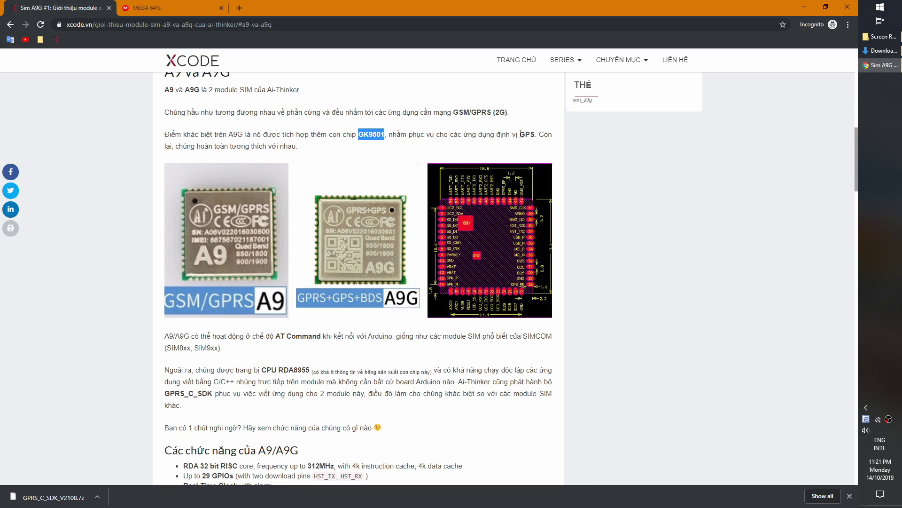
left_click_drag(520, 135, 535, 134)
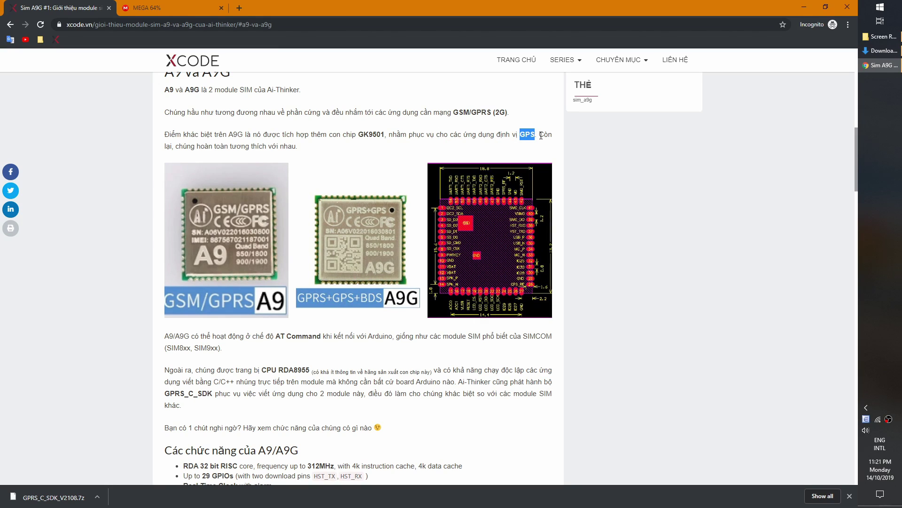
left_click_drag(540, 135, 542, 142)
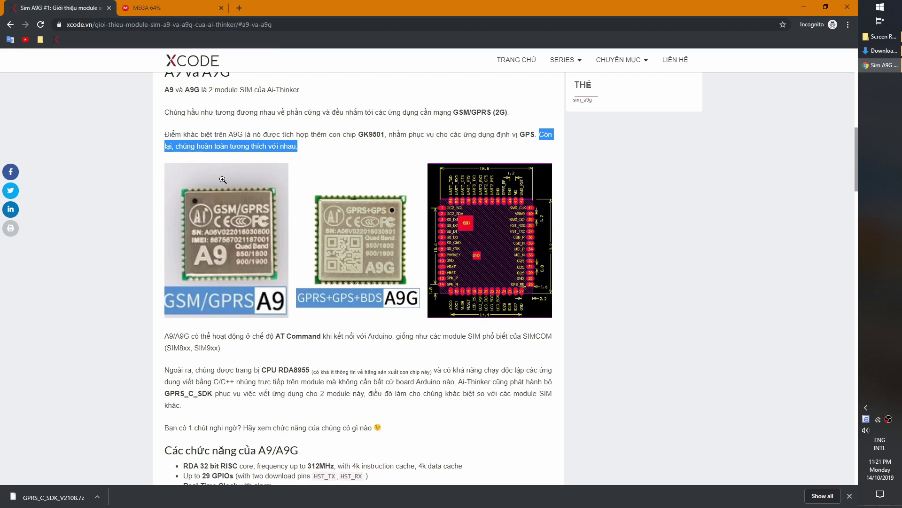
left_click(416, 355)
scroll(417, 353, "down", 3)
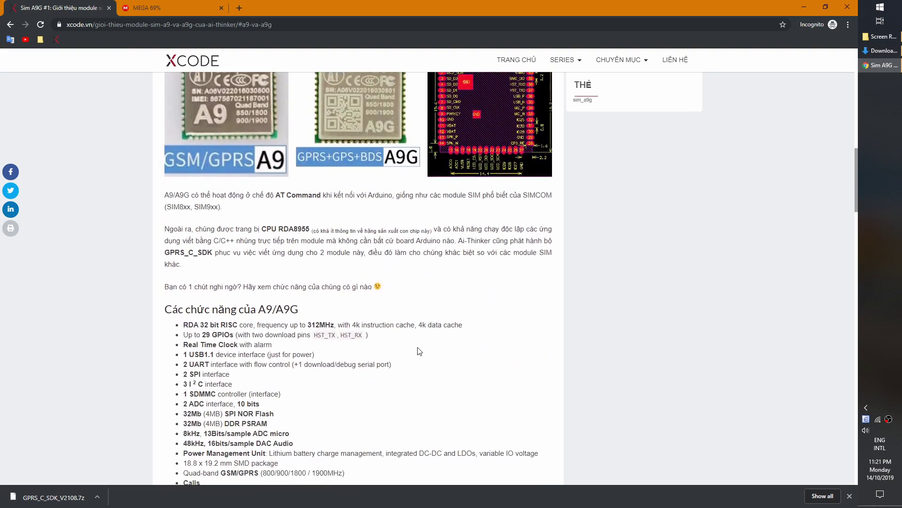
scroll(440, 334, "down", 1)
scroll(441, 334, "down", 2)
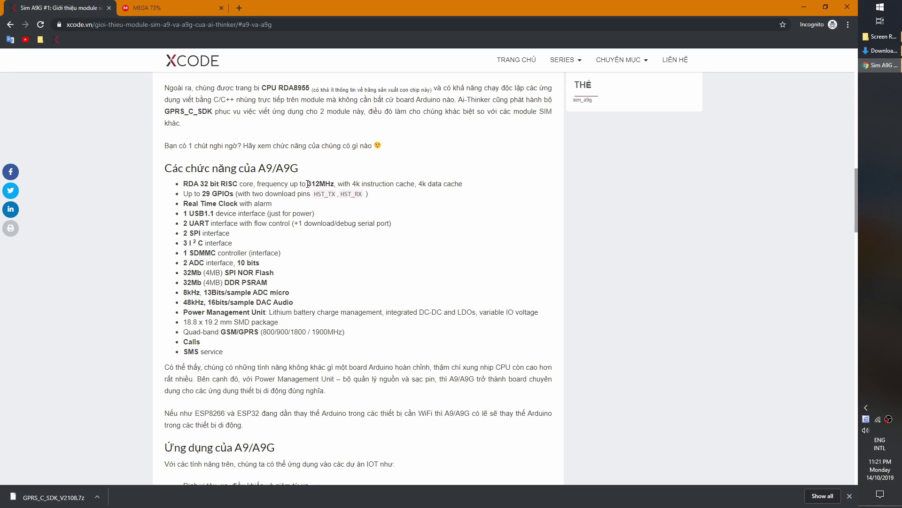
mouse_move(202, 193)
left_mouse_down()
mouse_move(352, 194)
mouse_move(315, 195)
left_mouse_up()
left_click(365, 196)
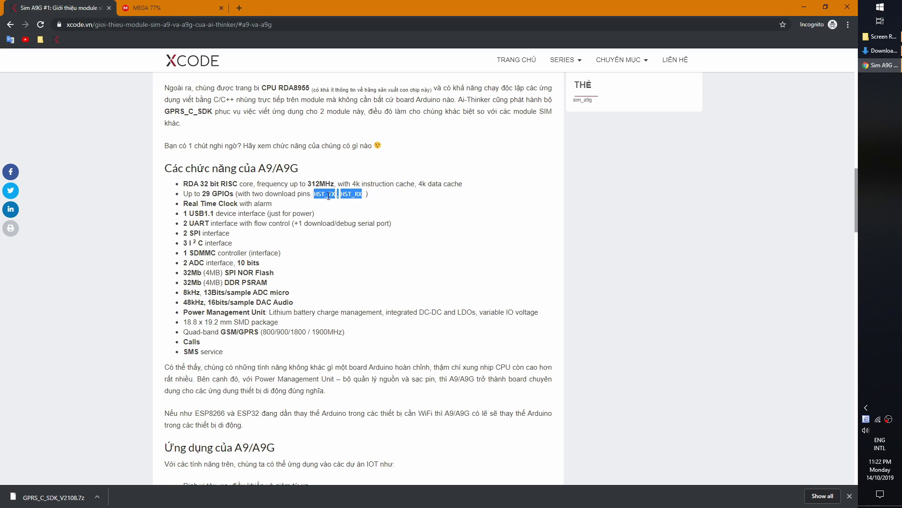
left_click(354, 195)
double_click(324, 196)
left_click(346, 195)
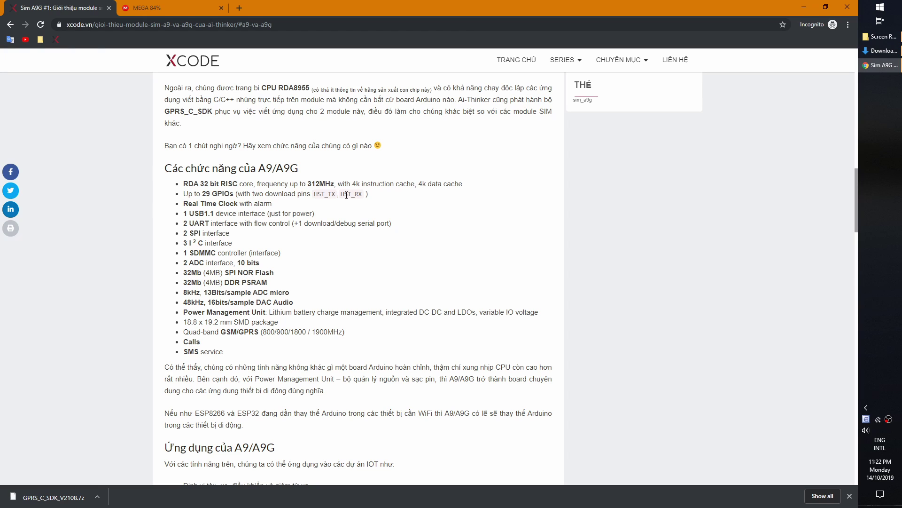
triple_click(315, 193)
left_click(334, 202)
left_click_drag(183, 203, 238, 202)
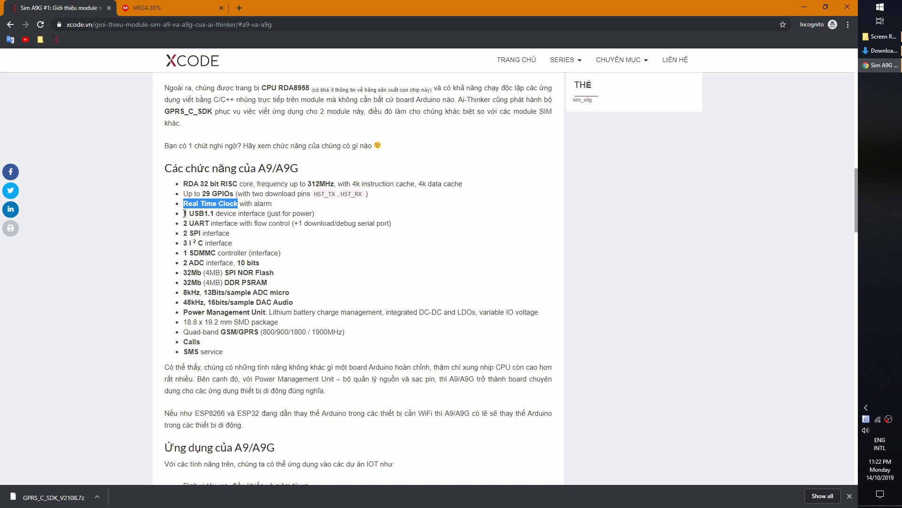
left_click_drag(183, 213, 267, 213)
left_click(202, 213)
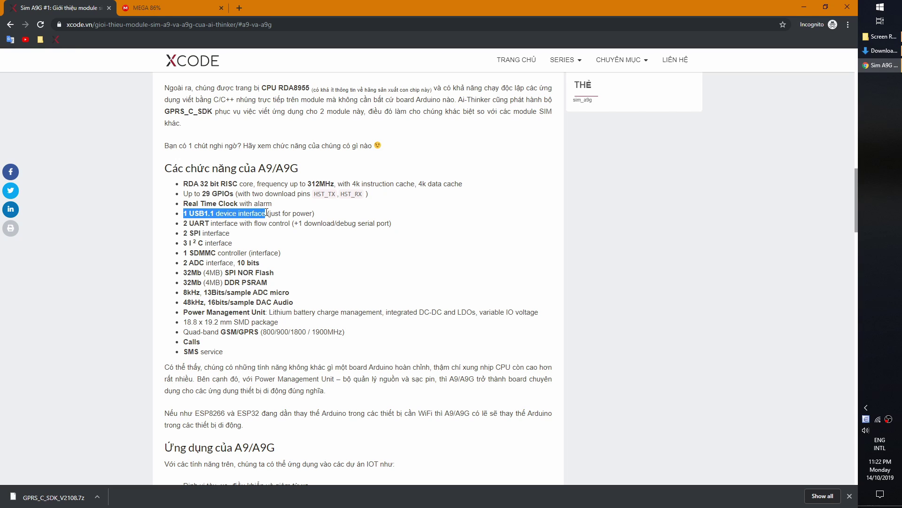
left_click(228, 213)
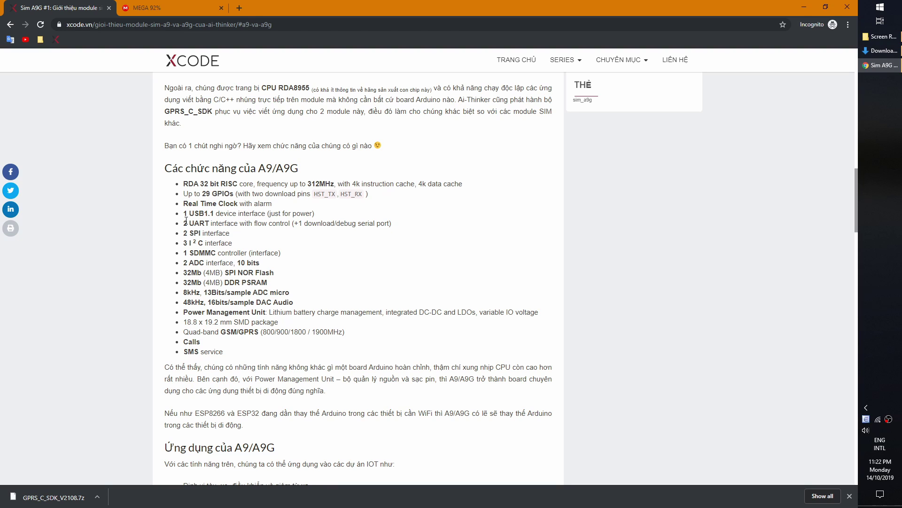
left_click_drag(186, 220, 210, 224)
mouse_move(184, 233)
left_mouse_down()
mouse_move(198, 232)
mouse_move(204, 262)
left_mouse_up()
double_click(241, 263)
scroll(223, 281, "down", 1)
left_click_drag(206, 226, 221, 225)
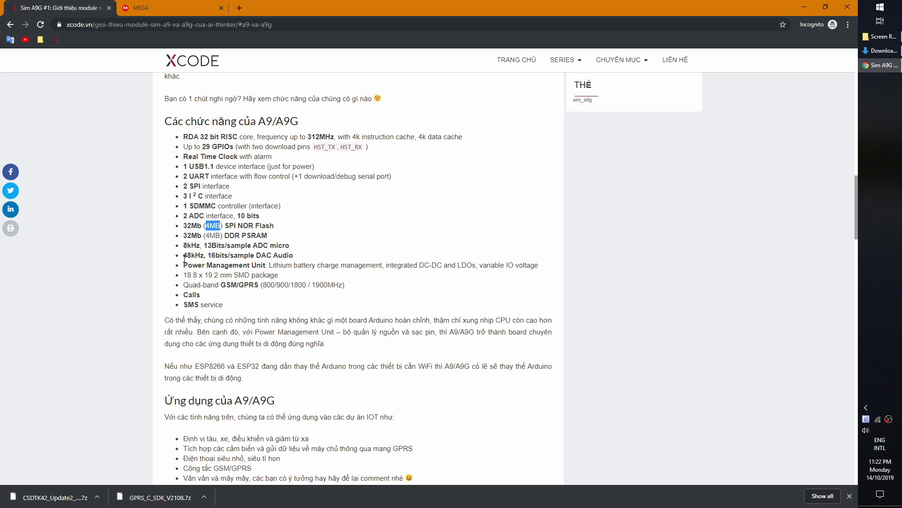
left_click_drag(183, 265, 264, 264)
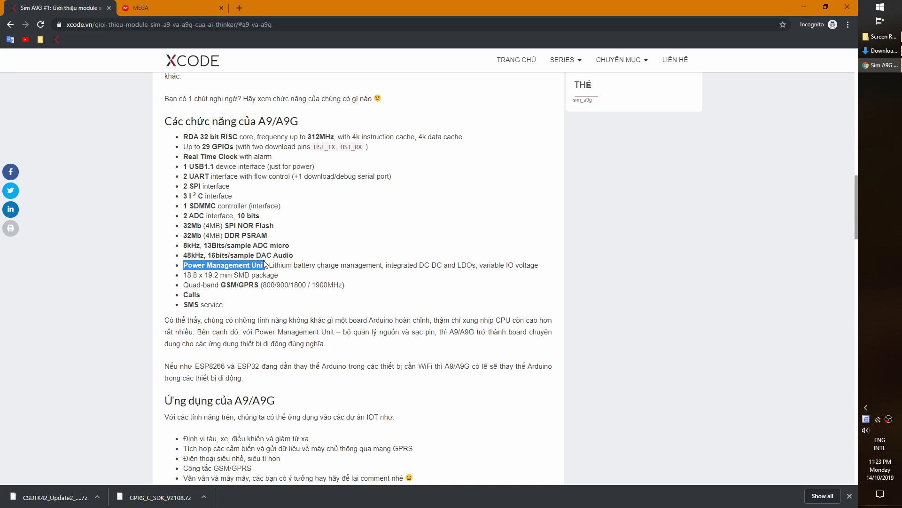
left_click_drag(265, 265, 266, 262)
left_click(189, 263)
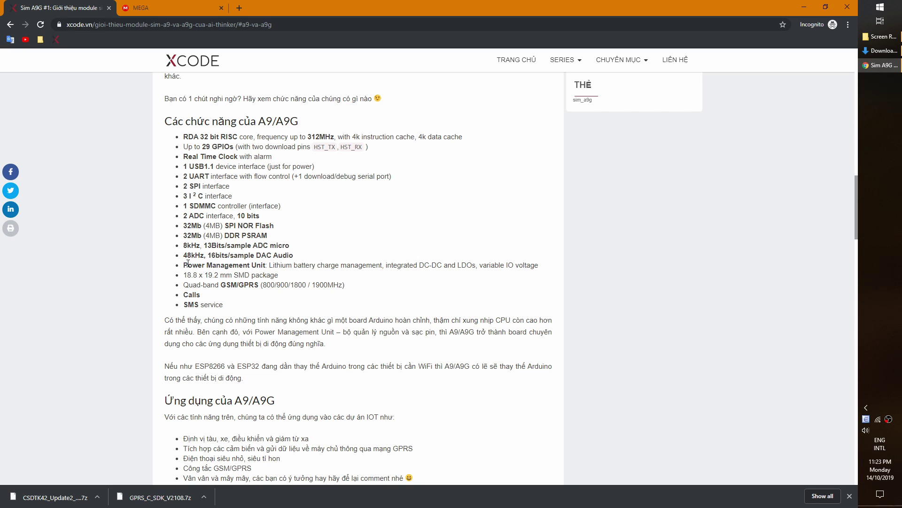
left_click_drag(185, 264, 266, 262)
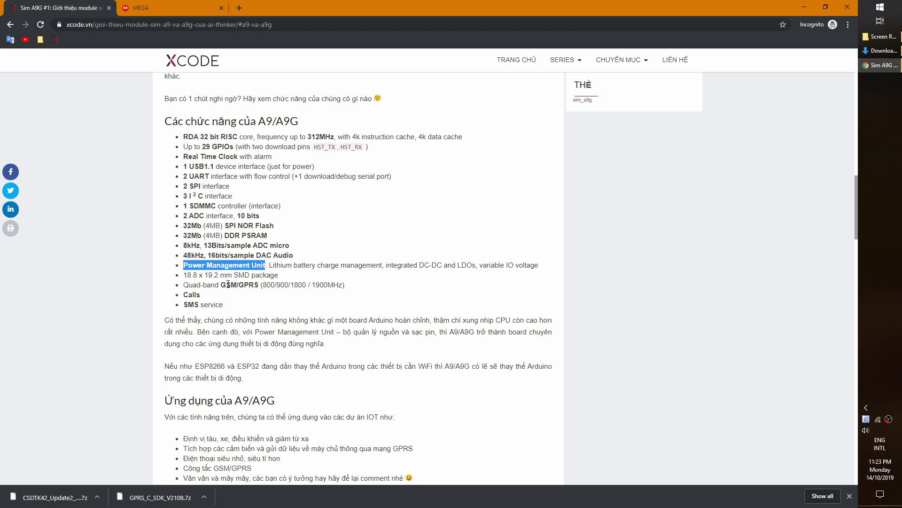
mouse_move(223, 285)
left_mouse_down()
mouse_move(256, 285)
mouse_move(223, 286)
left_mouse_up()
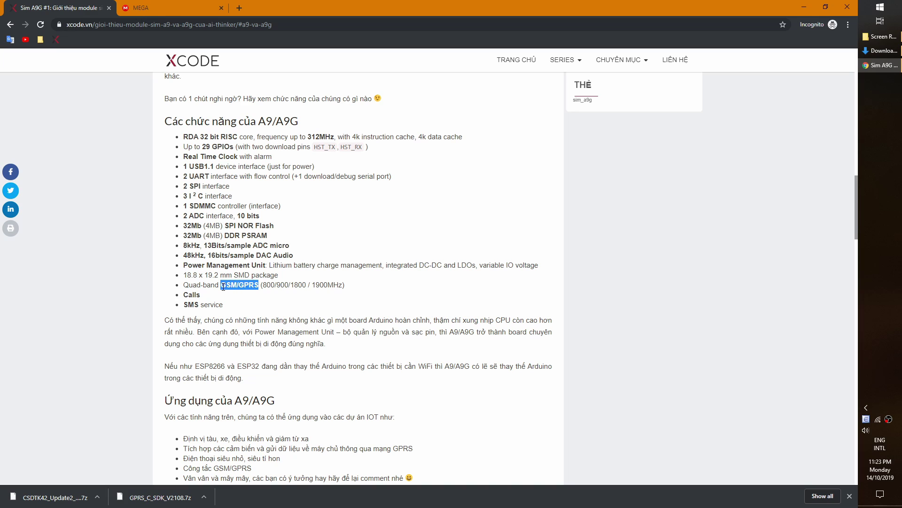
left_click_drag(201, 295, 186, 294)
double_click(200, 304)
left_click_drag(184, 294, 244, 308)
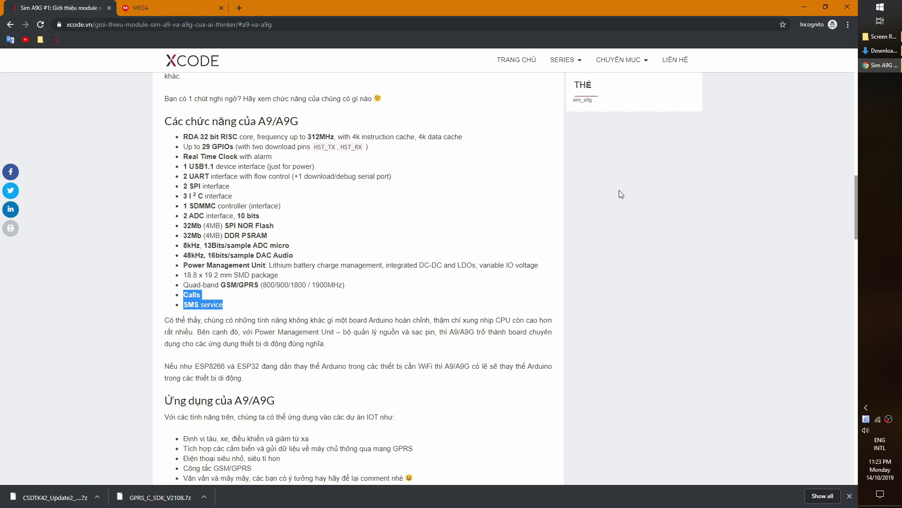
Open CSDTK42_Update2_18_7_27.7z from Downloads in 7-Zip and select its CSDTK42 folder.
left_click(877, 49)
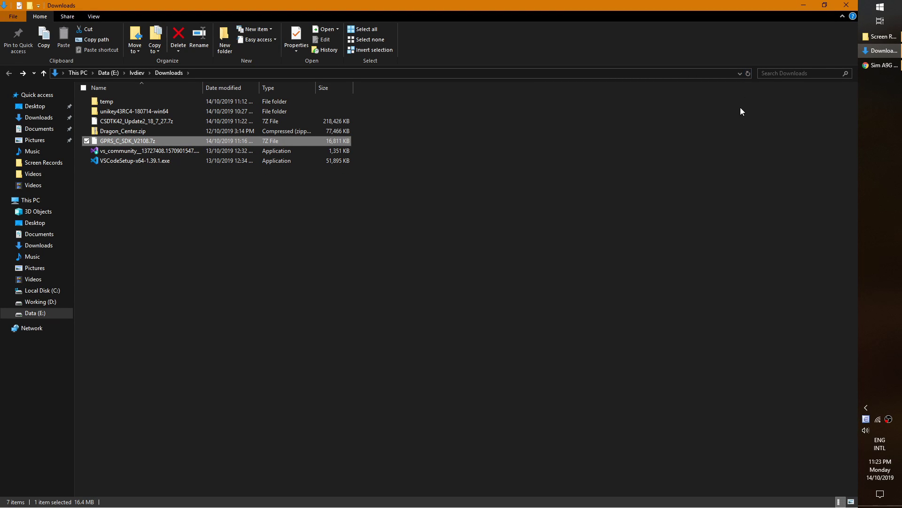
left_click(113, 123)
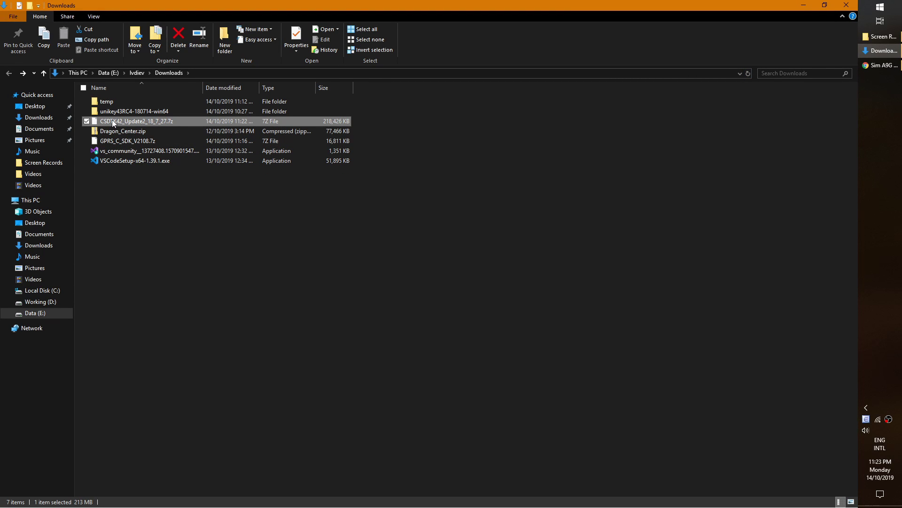
right_click(113, 121)
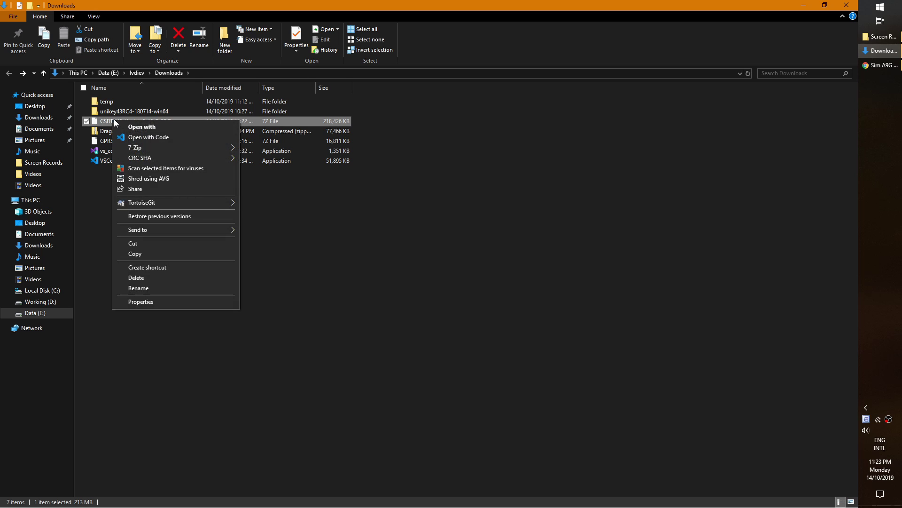
mouse_move(135, 147)
left_click(258, 150)
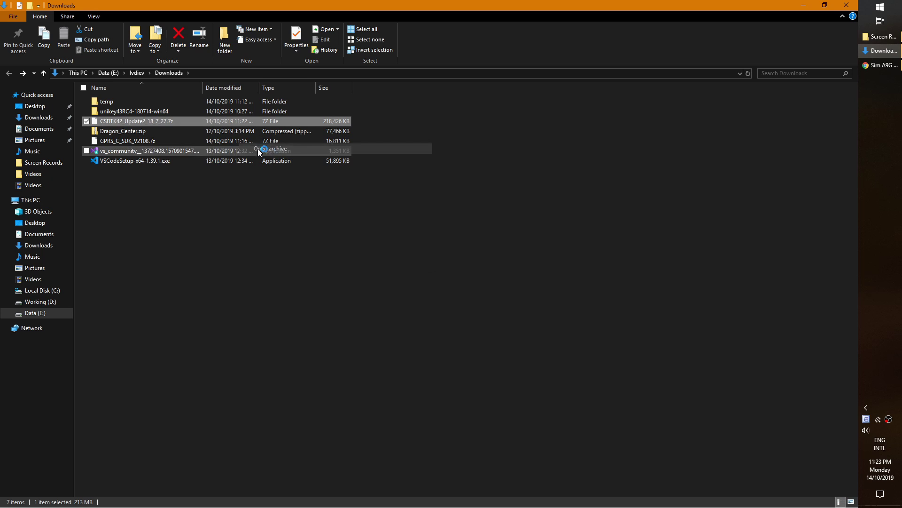
left_click(174, 166)
mouse_move(881, 65)
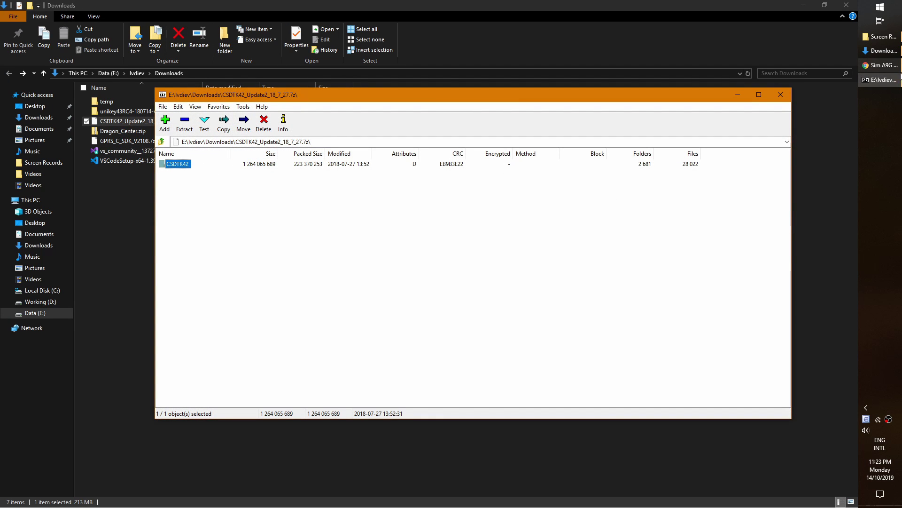
left_click(889, 70)
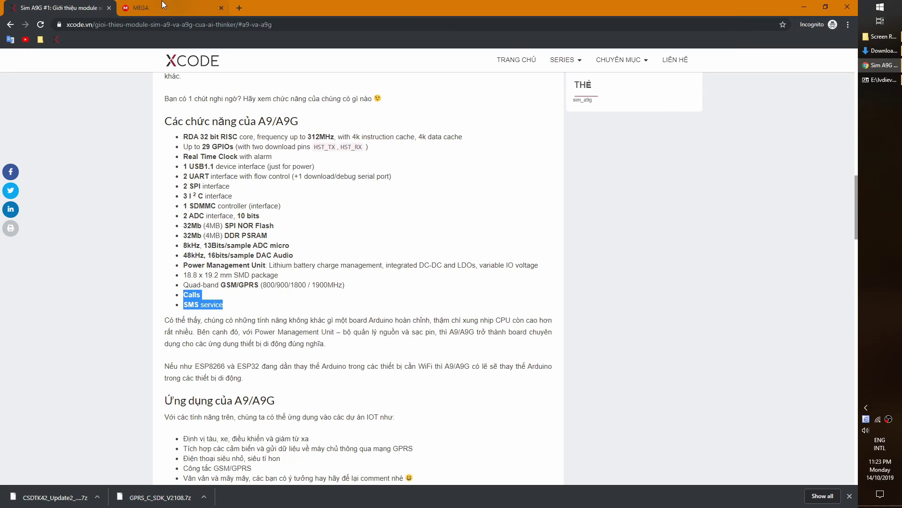
Return to the Sim A9G #2 article and jump to its '4. Tải và cài đặt CSDTK' section.
left_click(9, 25)
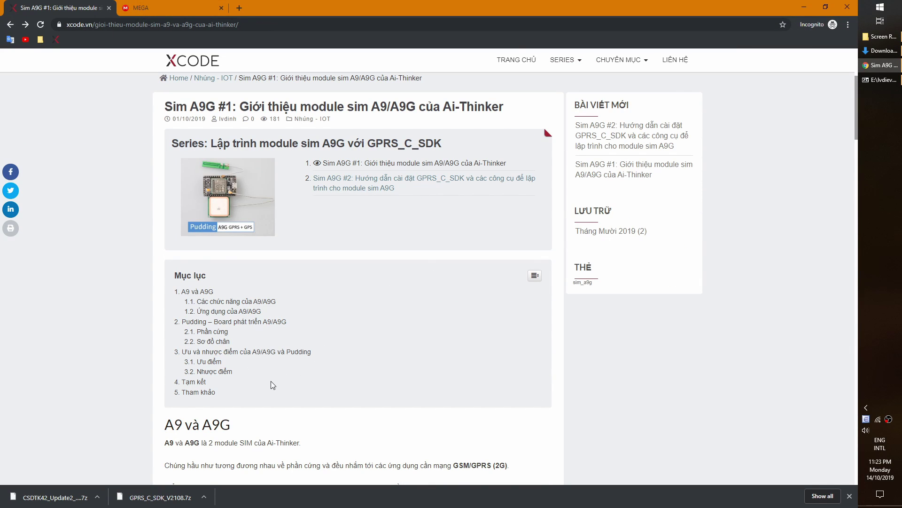
left_click(9, 28)
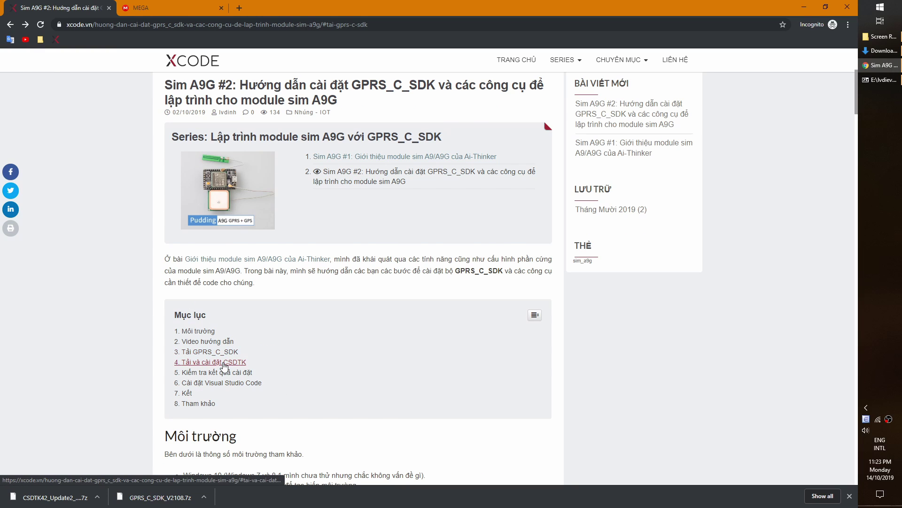
left_click(221, 362)
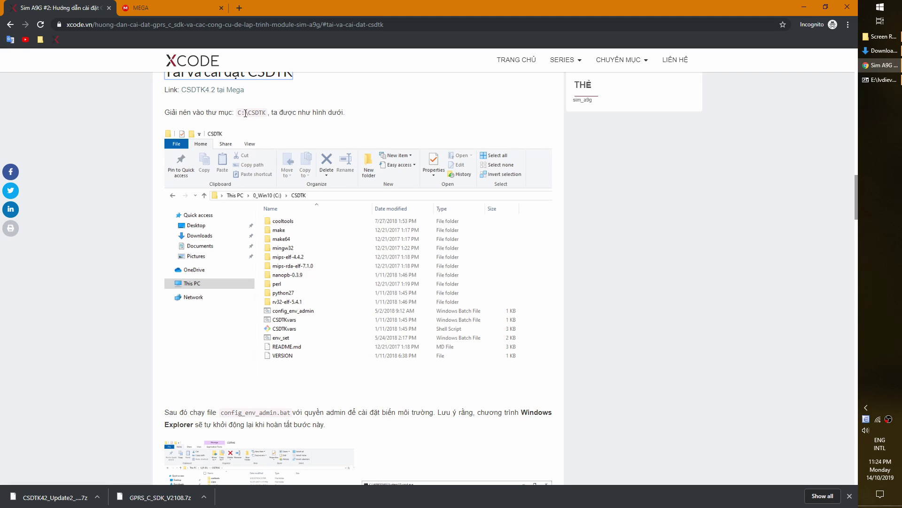
Highlight CSDTK in the C:\CSDTK target path and bring the 7-Zip archive back up.
left_click_drag(248, 113, 264, 114)
left_click(324, 122)
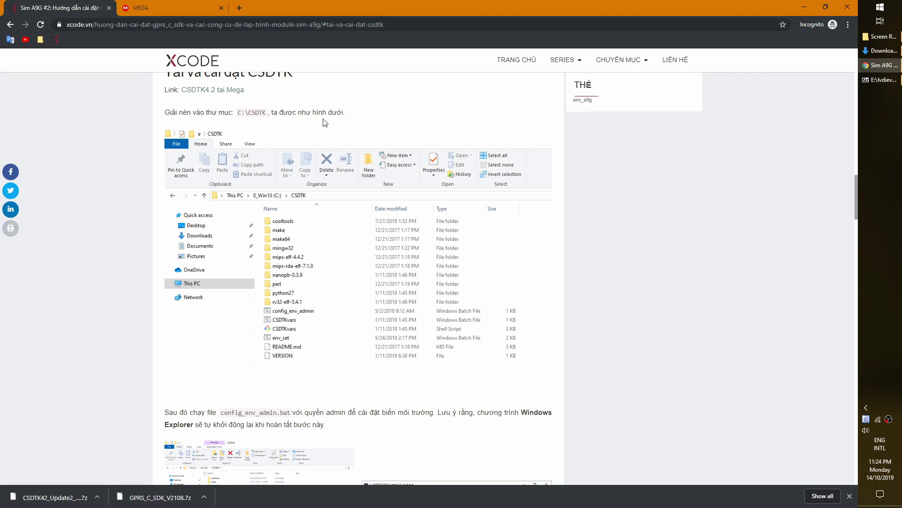
double_click(254, 112)
left_click(868, 81)
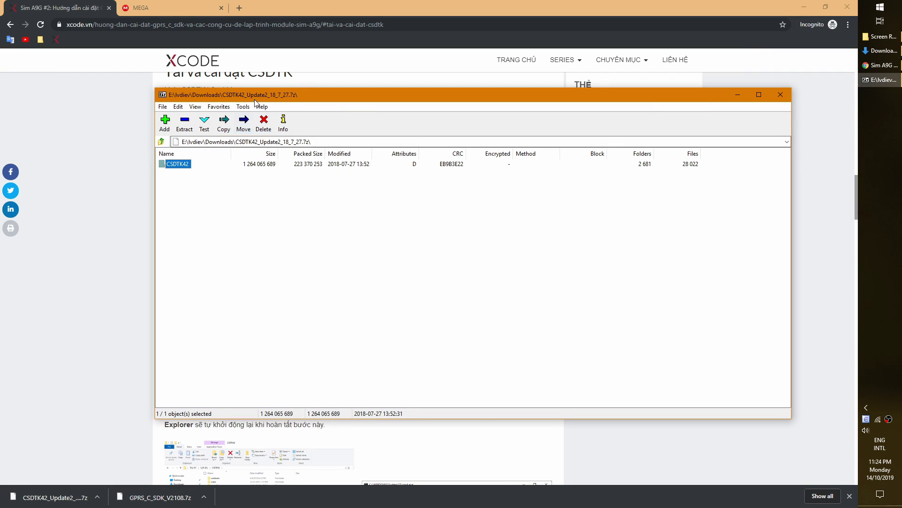
Extract the CSDTK42 folder (about 1205 MB) from the archive to c:\.
left_click_drag(263, 96, 448, 99)
left_click(425, 174)
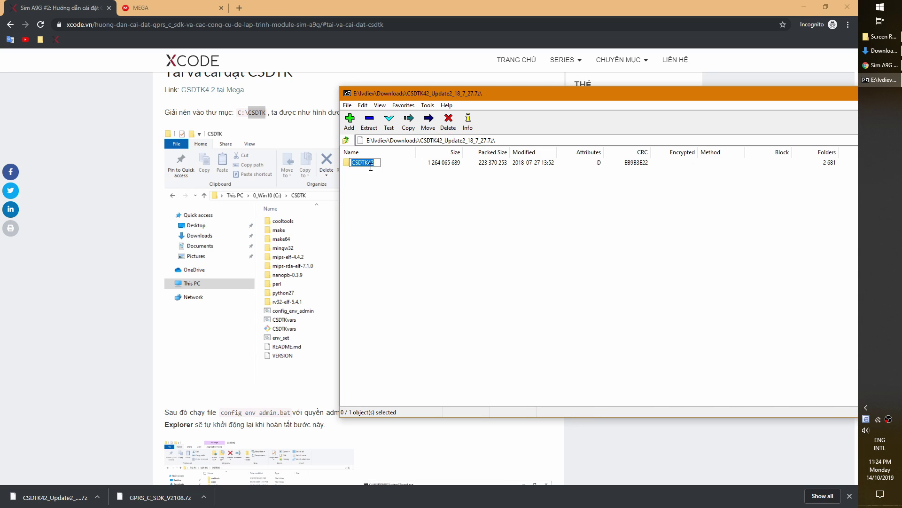
left_click(365, 164)
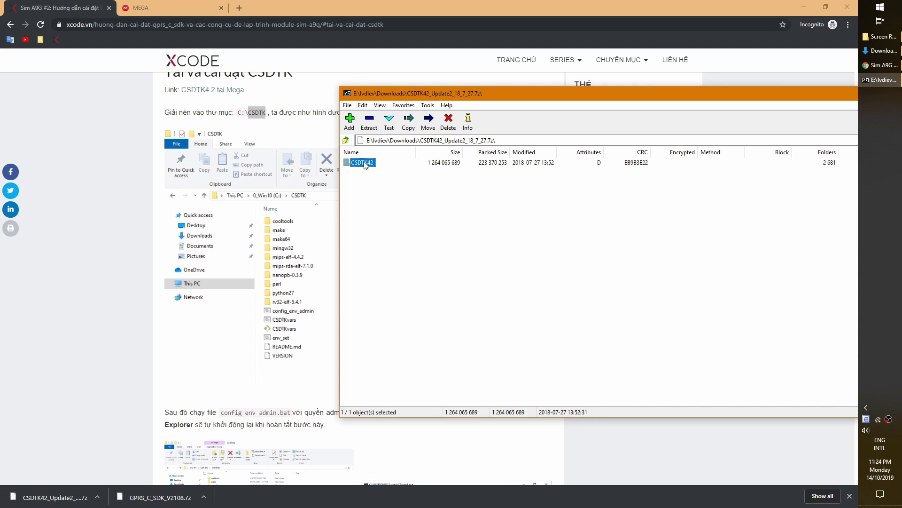
left_click(369, 121)
left_click_drag(386, 193, 496, 202)
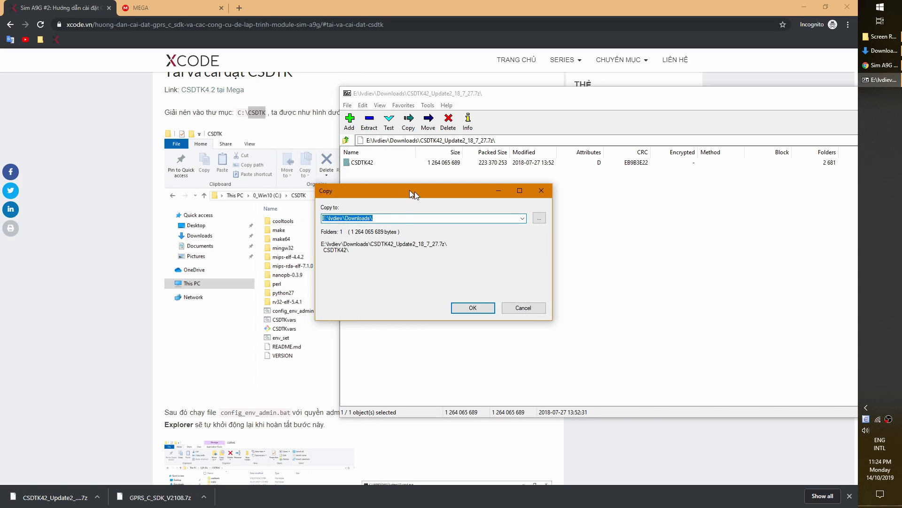
type("c:\\")
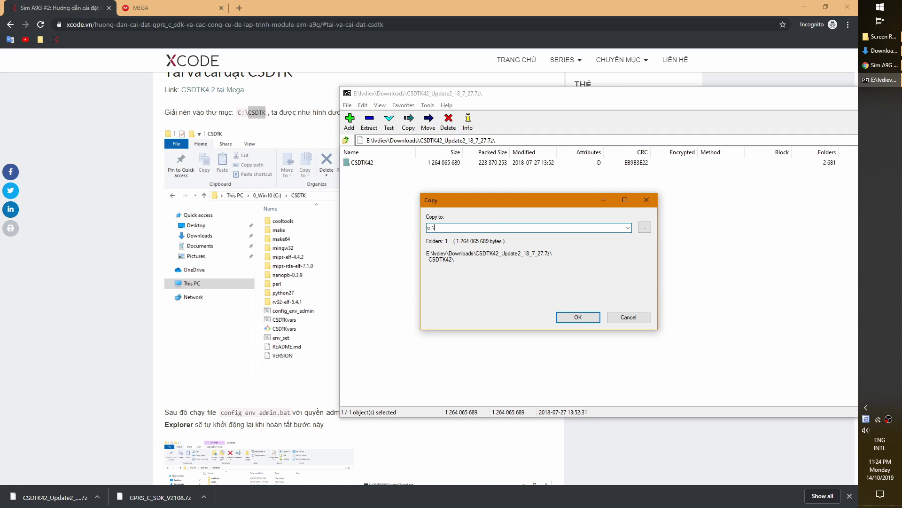
left_click(581, 318)
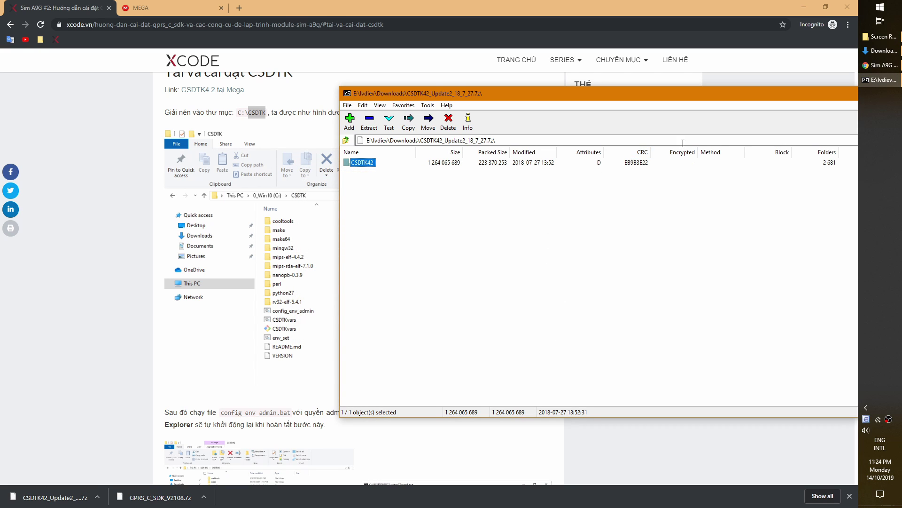
Close 7-Zip and the MEGA tab, leaving the tutorial at the config_env_admin.bat step.
left_click_drag(682, 93, 299, 103)
left_click(580, 108)
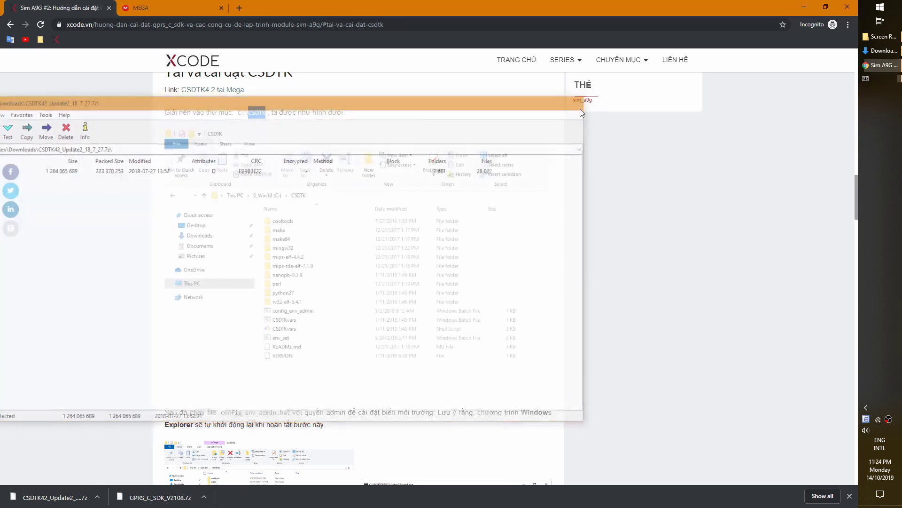
scroll(366, 290, "down", 2)
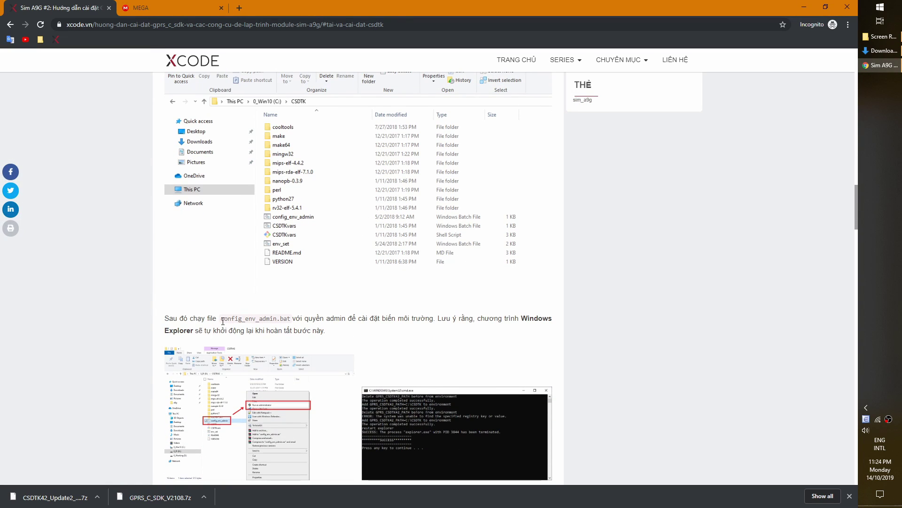
scroll(224, 318, "down", 2)
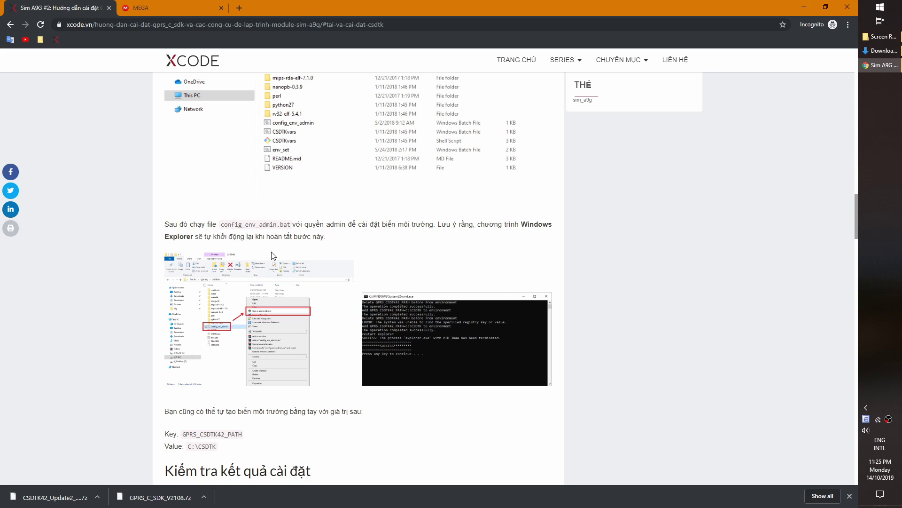
scroll(287, 242, "up", 3)
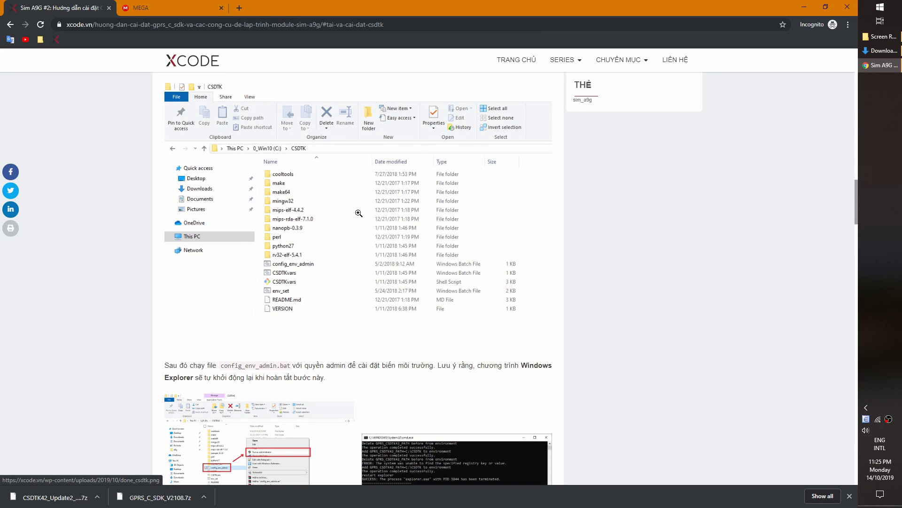
scroll(361, 248, "down", 1)
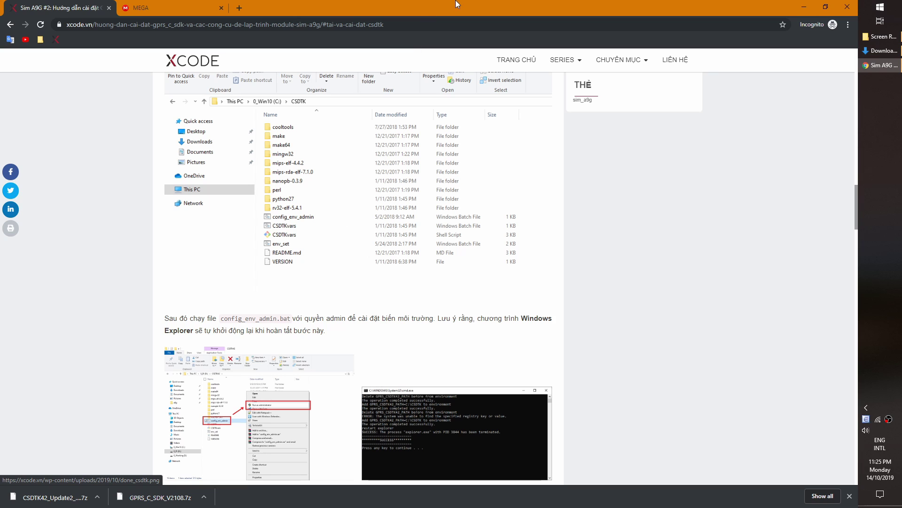
middle_click(171, 4)
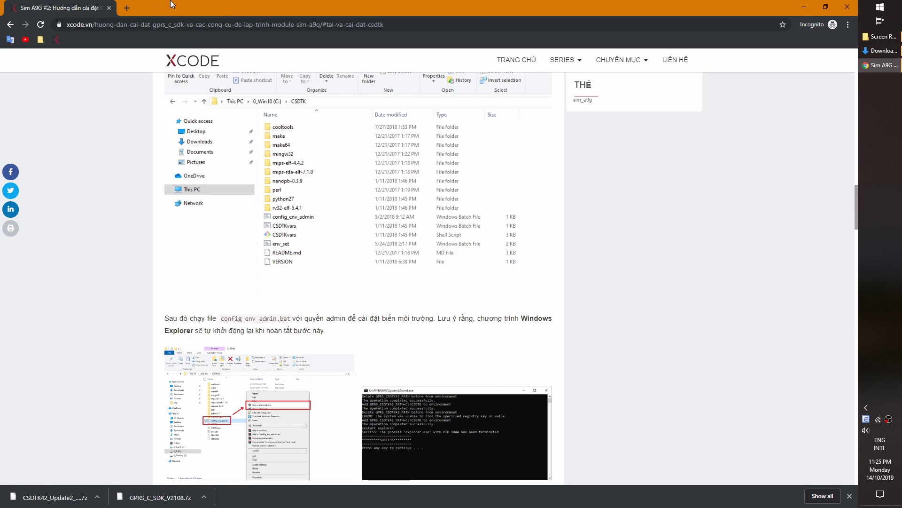
Snap the tutorial to the left half and the Downloads window to the right half.
left_click_drag(171, 4, 1, 141)
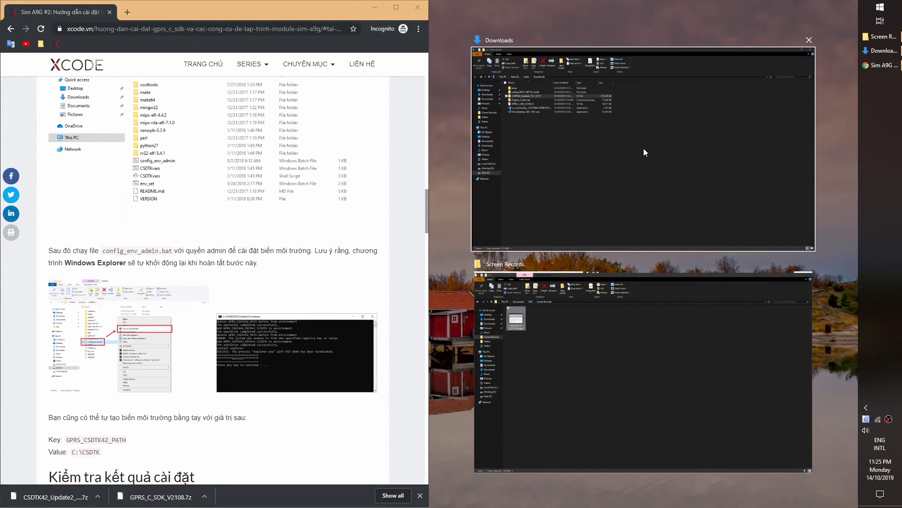
left_click(644, 148)
left_click(611, 279)
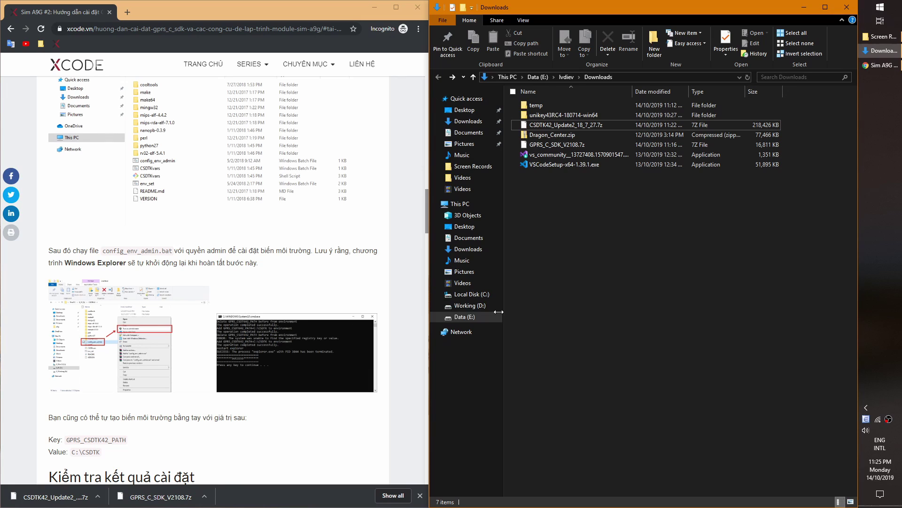
Open C:\CSDTK42 in Explorer and highlight the config_env_admin.bat name in the tutorial.
left_click(468, 295)
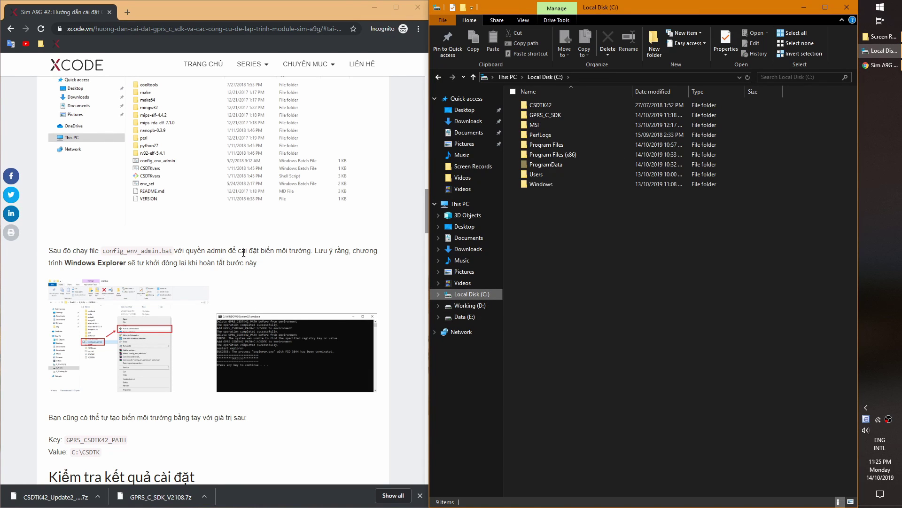
scroll(336, 250, "up", 2)
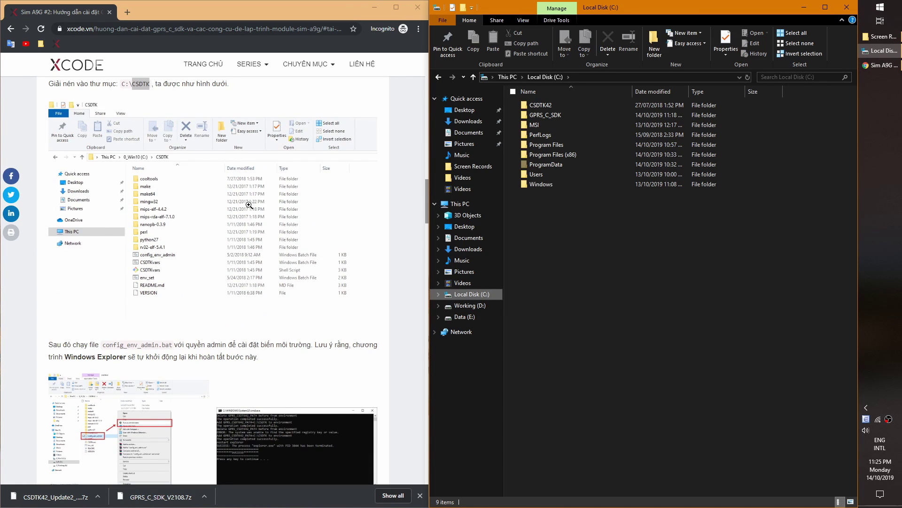
double_click(553, 106)
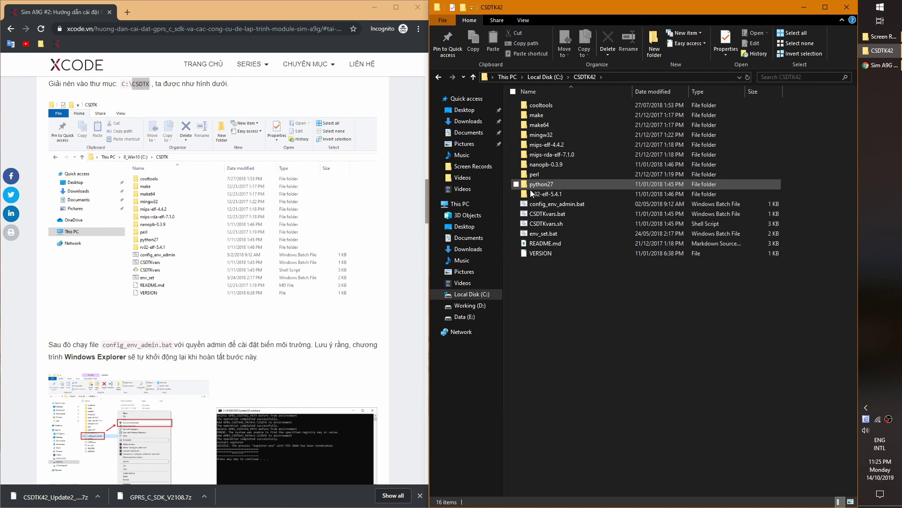
scroll(195, 240, "down", 4)
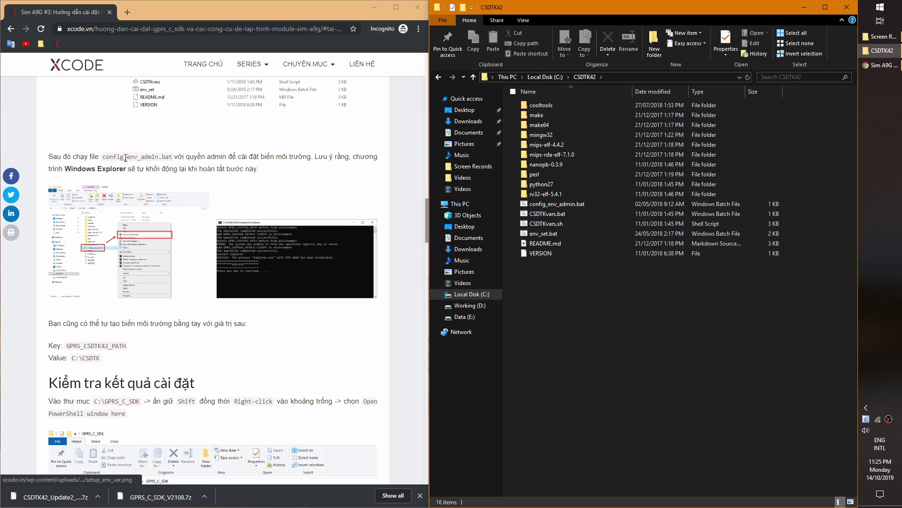
left_click_drag(103, 157, 186, 157)
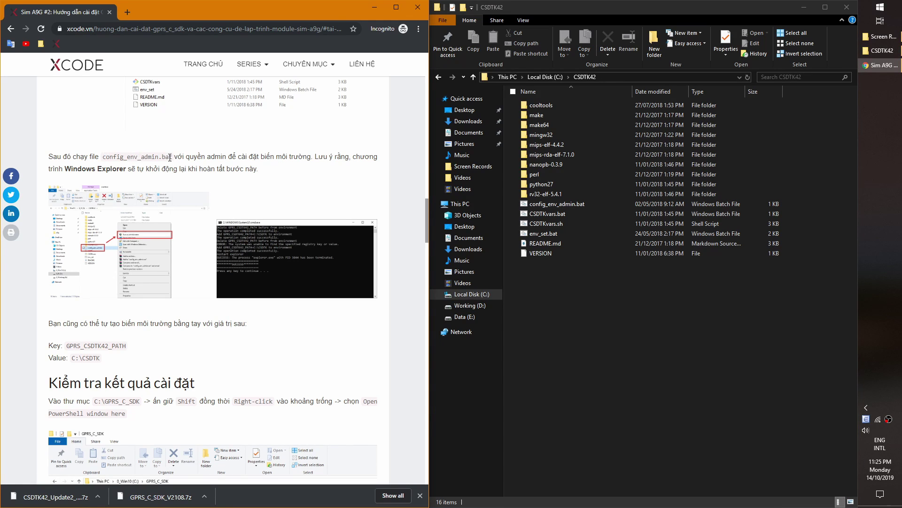
double_click(212, 157)
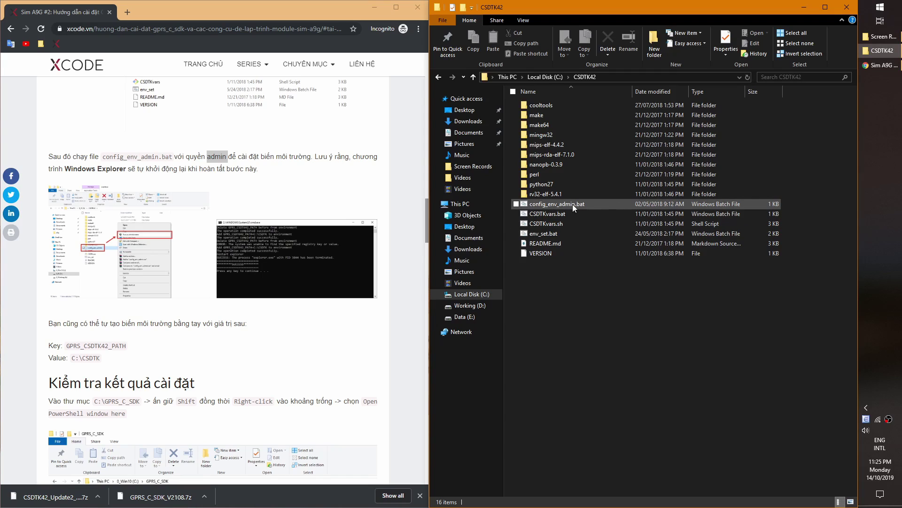
Run config_env_admin.bat as administrator to set GPRS_CSDTK42_PATH=C:\CSDTK42, then close its window.
right_click(550, 206)
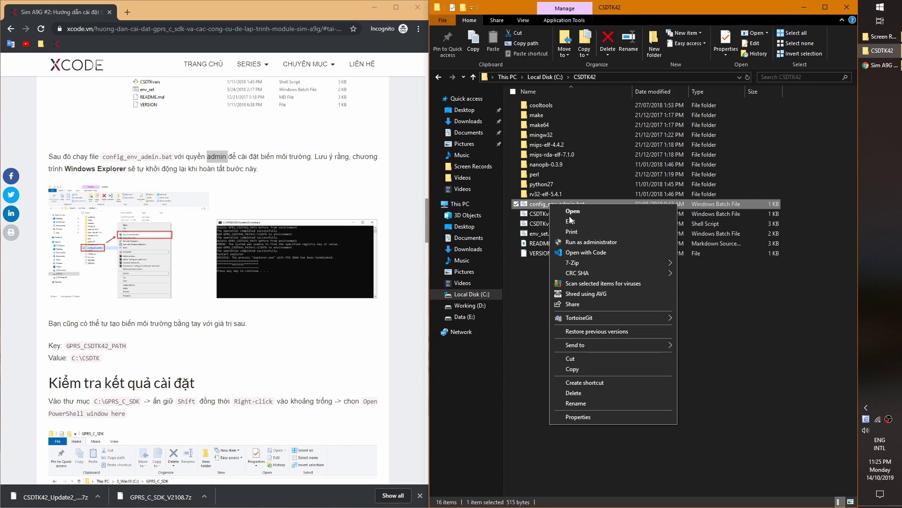
left_click(599, 244)
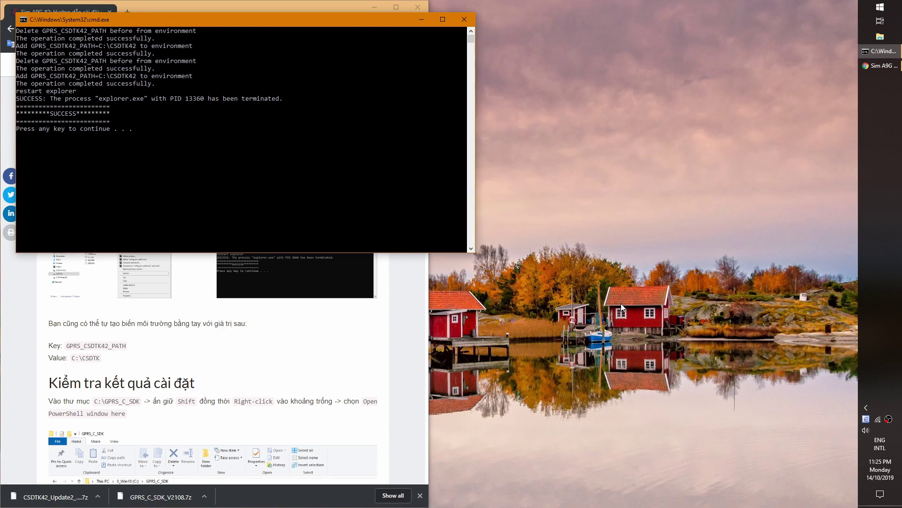
left_click_drag(356, 23, 576, 80)
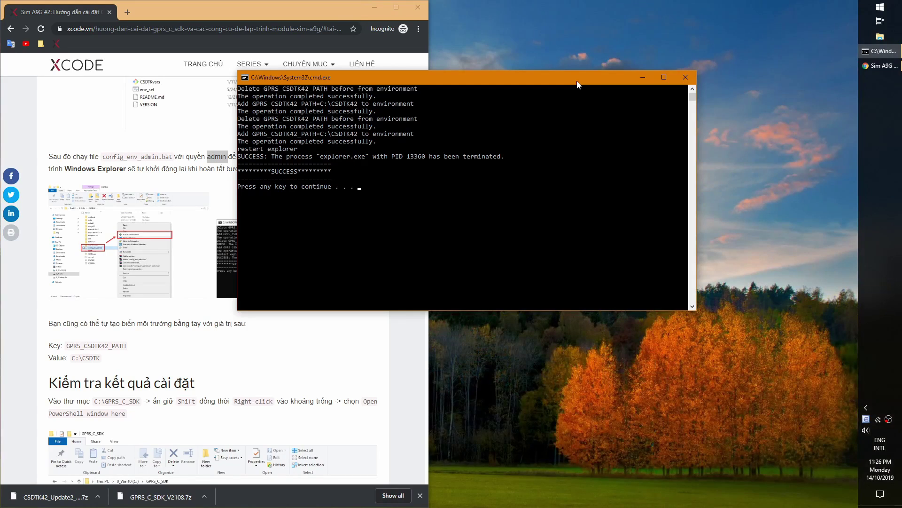
left_click_drag(574, 79, 587, 79)
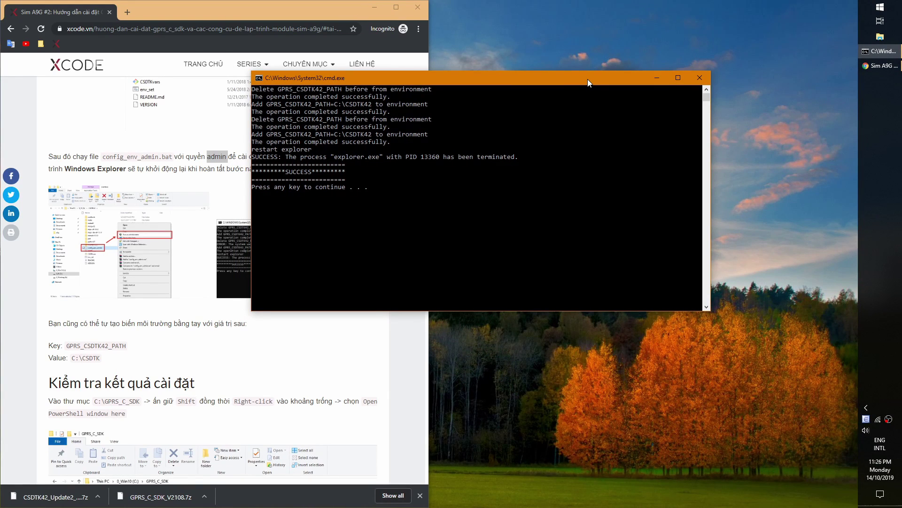
key("Return")
key("Return")
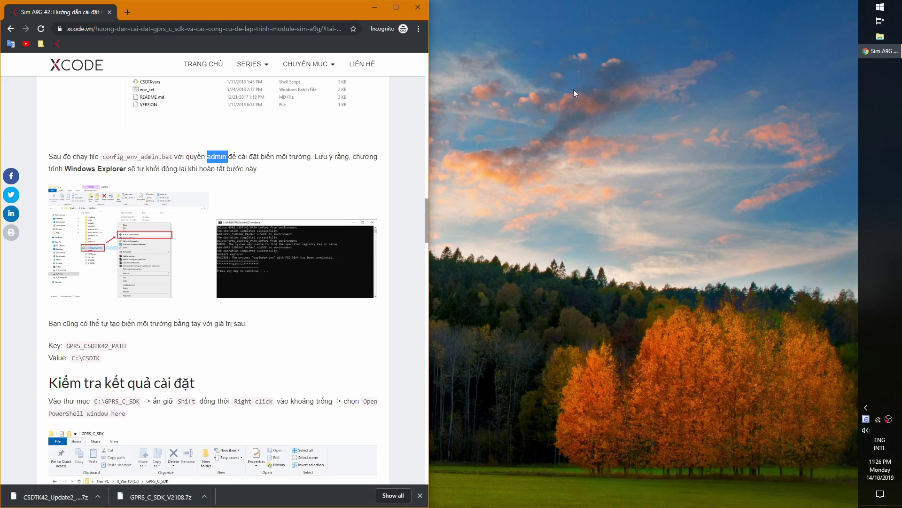
Open a This PC window snapped to the right half and open Local Disk (C:).
left_click(868, 35)
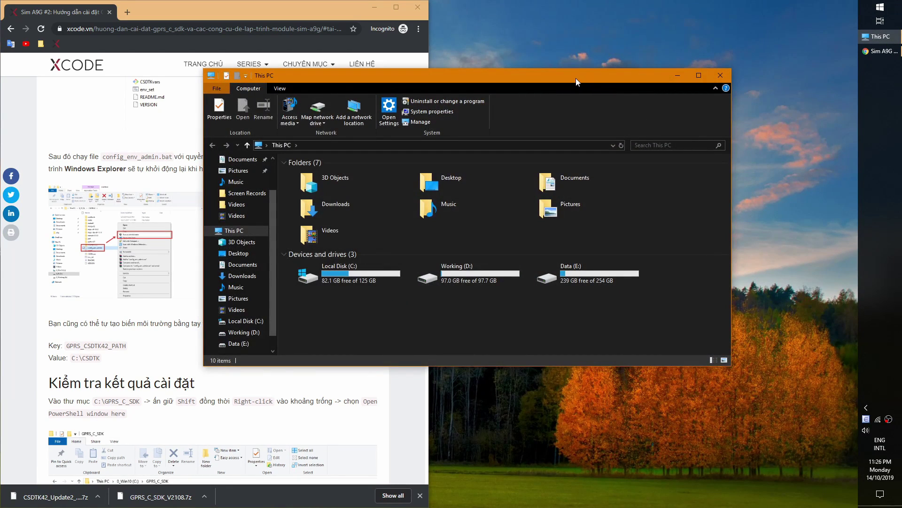
left_click_drag(576, 76, 859, 81)
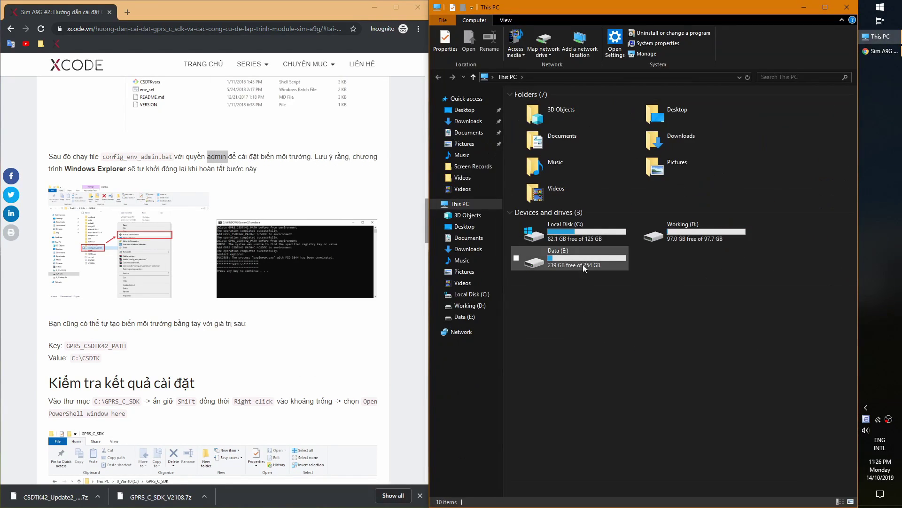
double_click(555, 233)
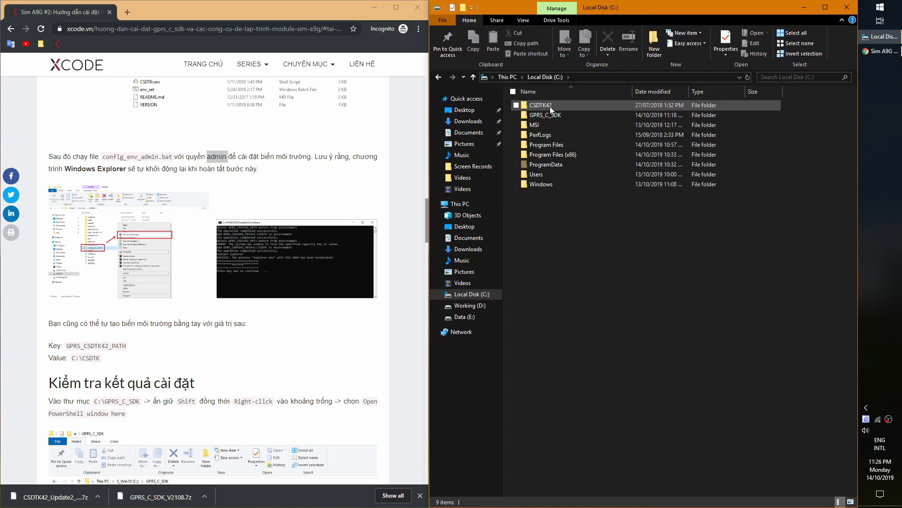
Check inside CSDTK42, then go back to C: and open the GPRS_C_SDK folder.
double_click(550, 106)
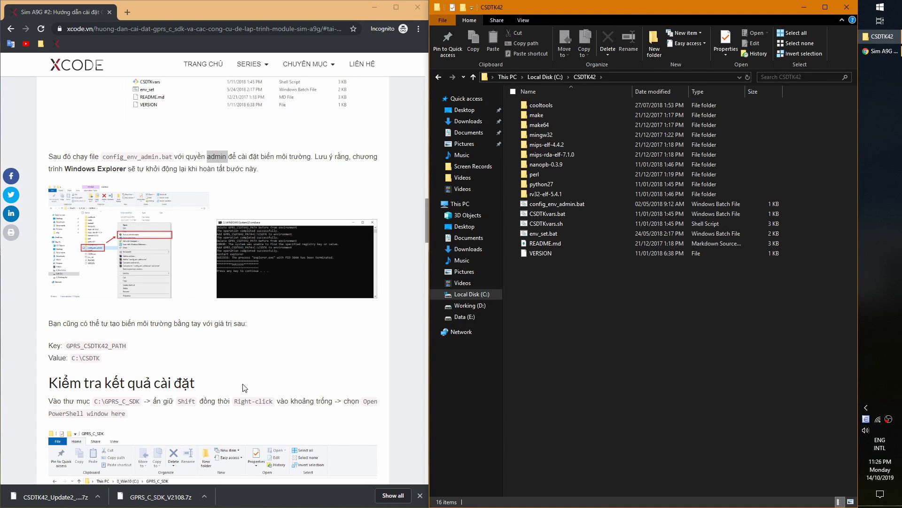
scroll(257, 382, "down", 2)
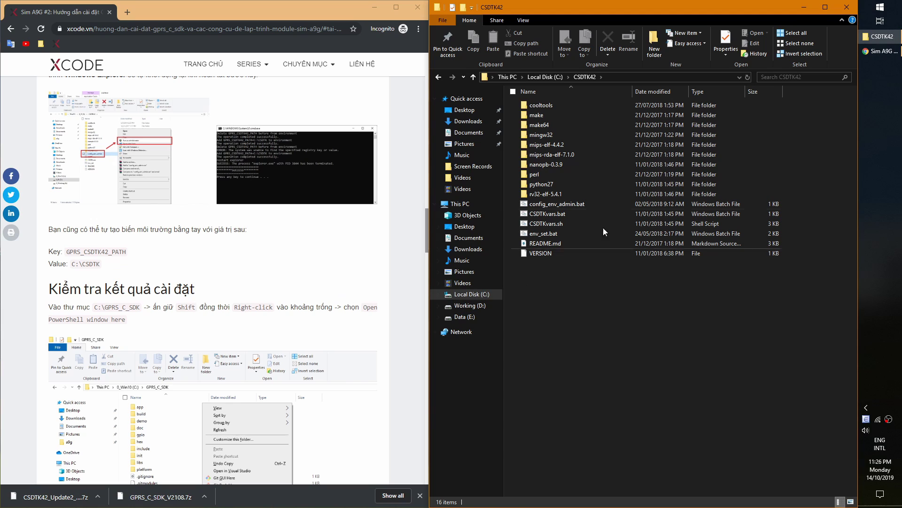
left_click(546, 76)
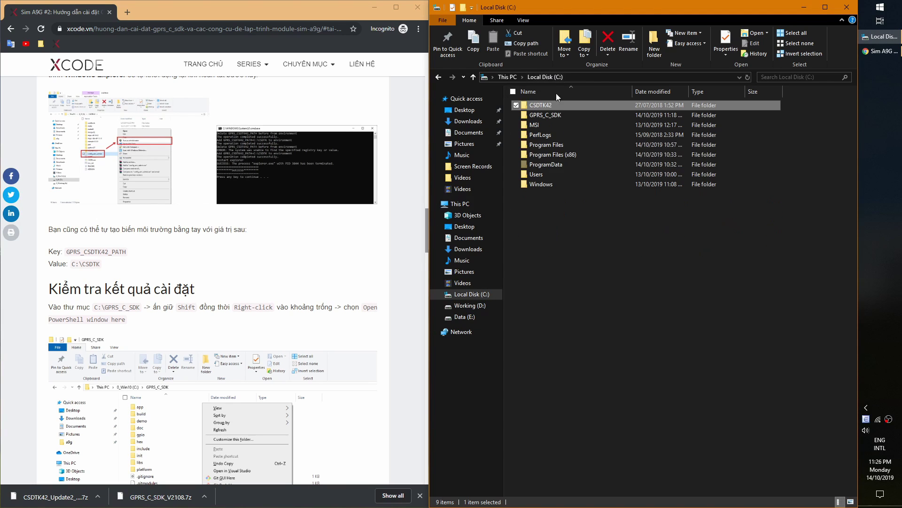
left_click(546, 116)
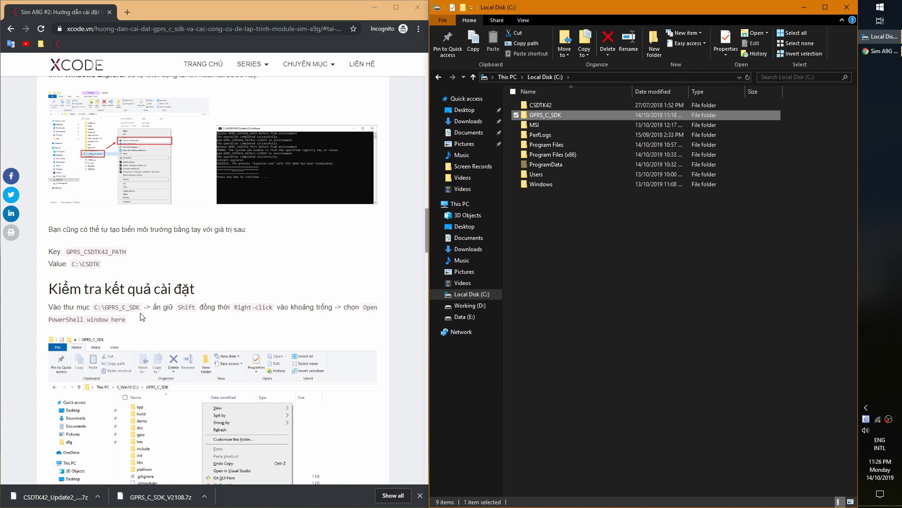
left_click(276, 299)
scroll(252, 312, "down", 1)
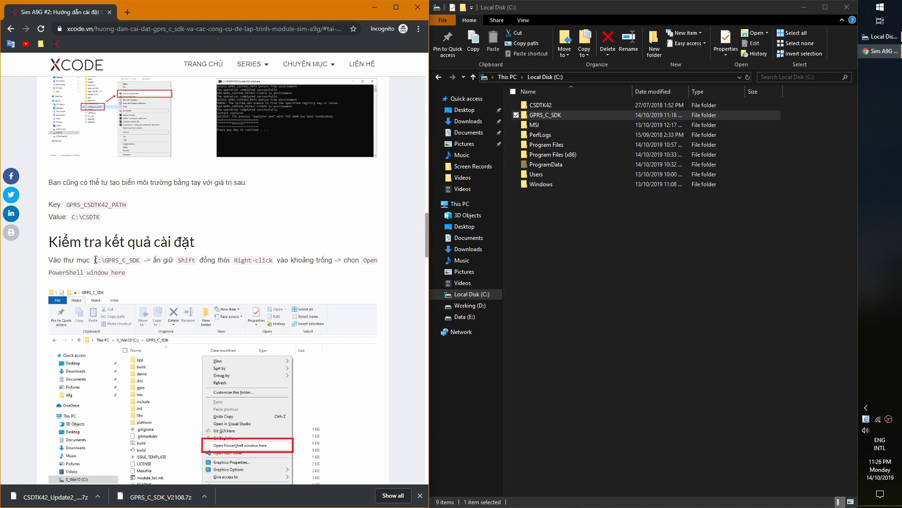
double_click(560, 115)
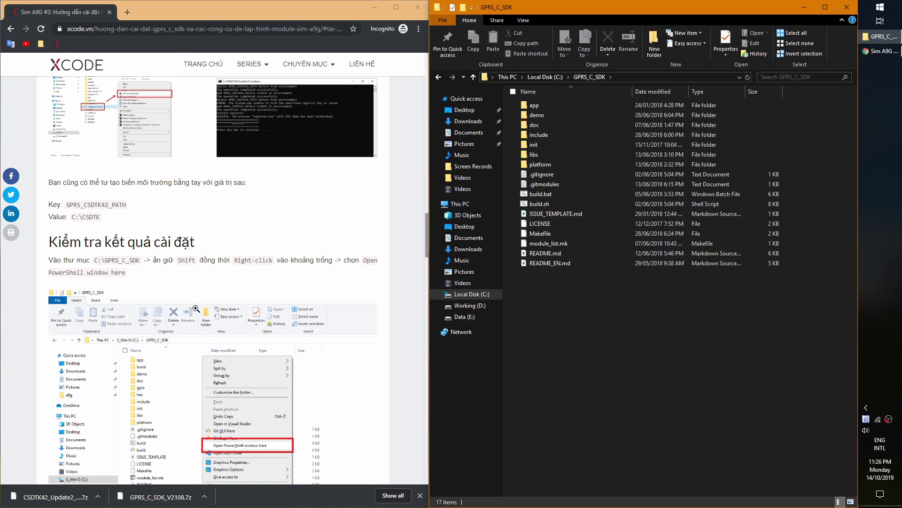
Open a PowerShell window in C:\GPRS_C_SDK from the folder's context menu.
right_click(562, 305, "shift")
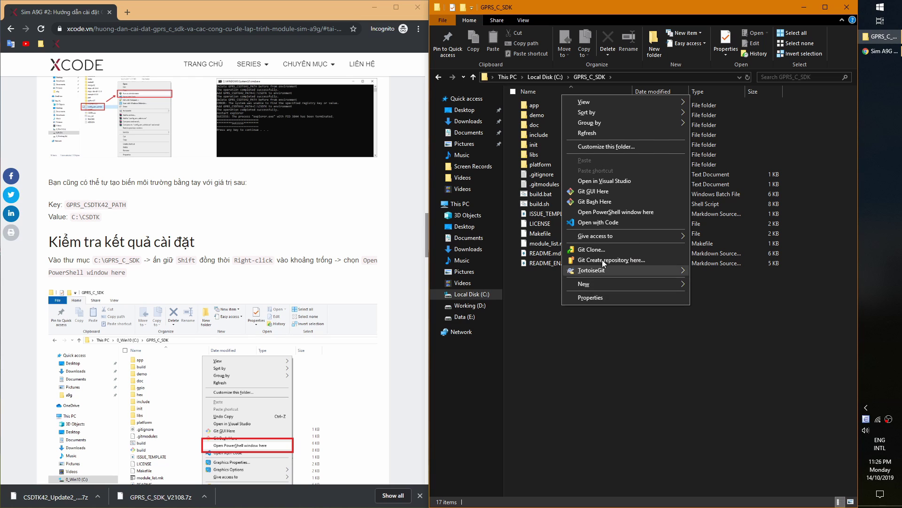
left_click(602, 212)
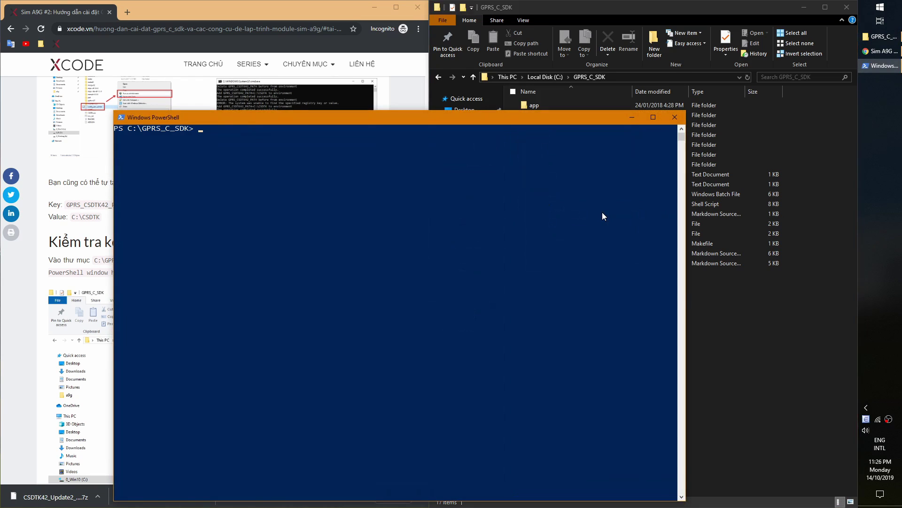
left_click_drag(407, 117, 737, 68)
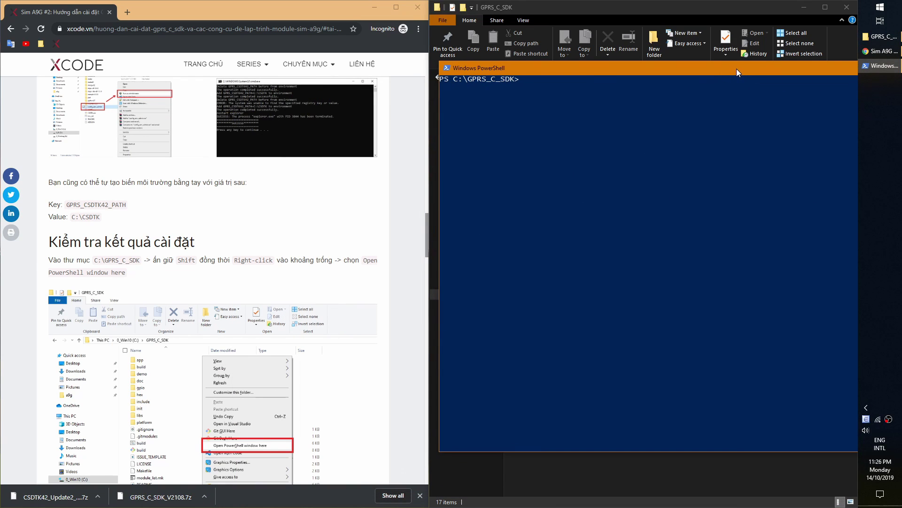
Copy ./build.bat app from the tutorial and paste it at the PowerShell prompt.
left_click(266, 259)
scroll(265, 259, "down", 6)
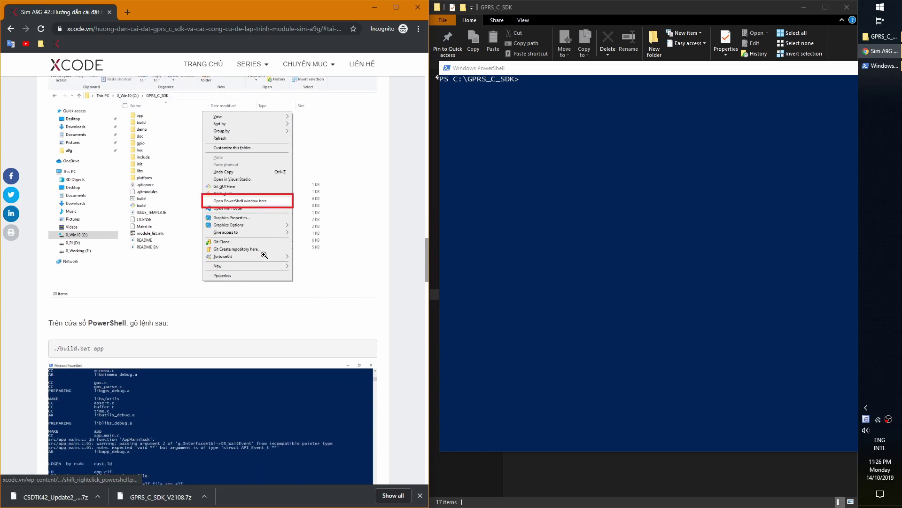
left_click_drag(55, 310, 109, 311)
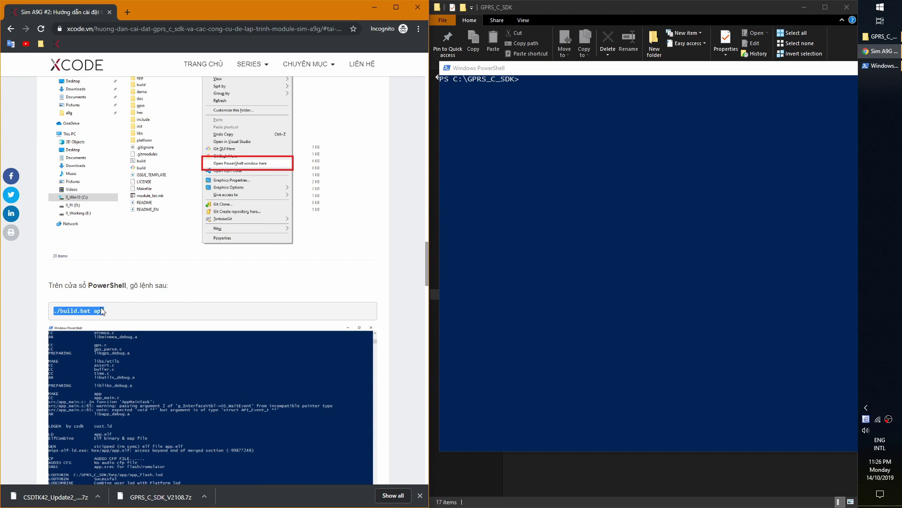
right_click(99, 311)
left_click(146, 318)
right_click(573, 106)
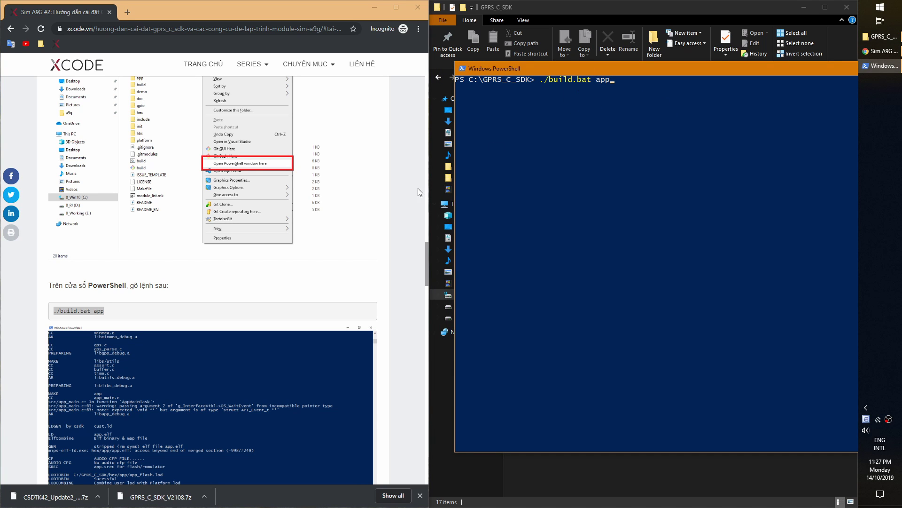
mouse_move(470, 68)
left_mouse_down()
mouse_move(314, 113)
mouse_move(307, 131)
left_mouse_up()
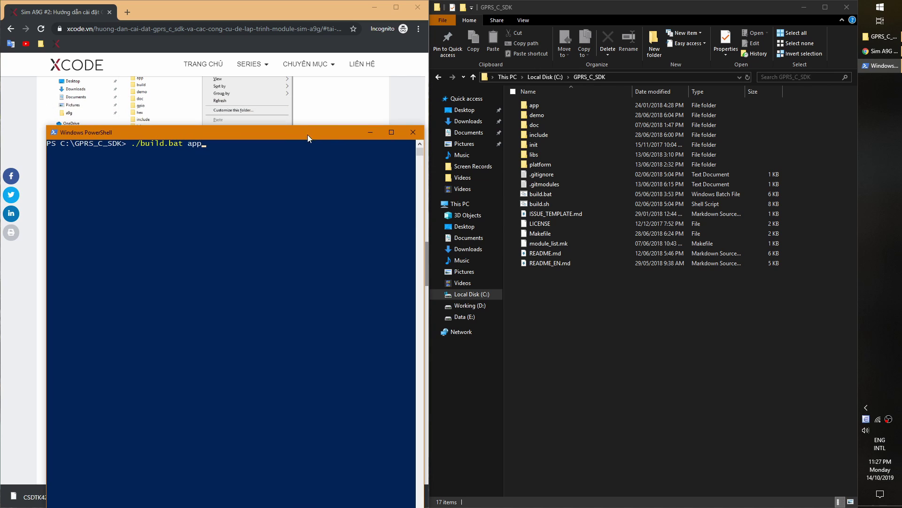
double_click(543, 104)
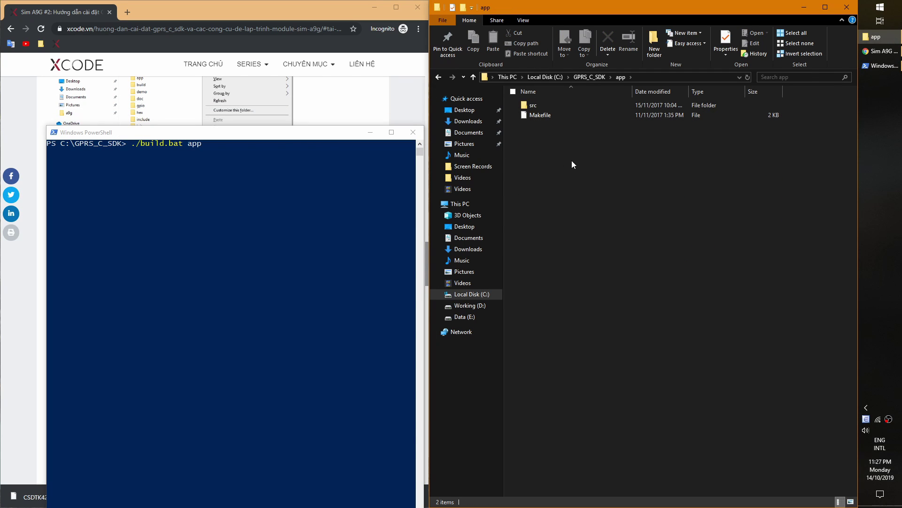
double_click(546, 103)
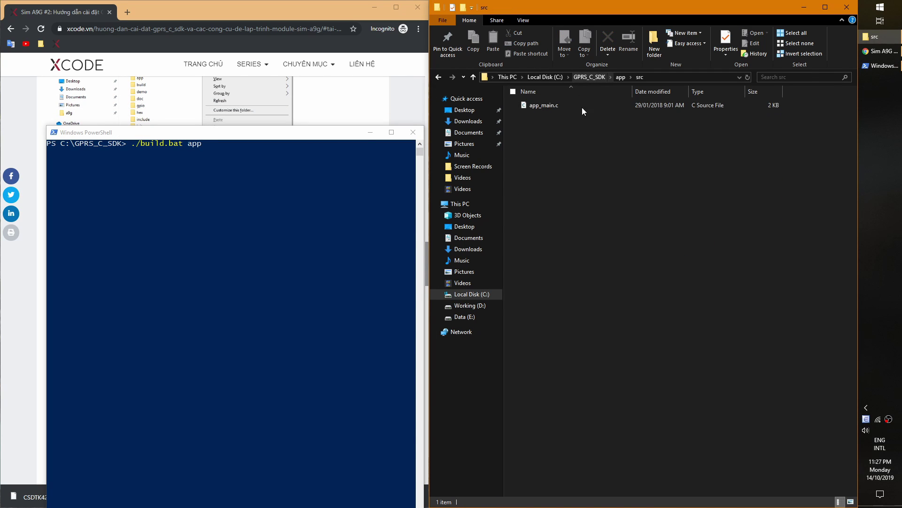
left_click(542, 103)
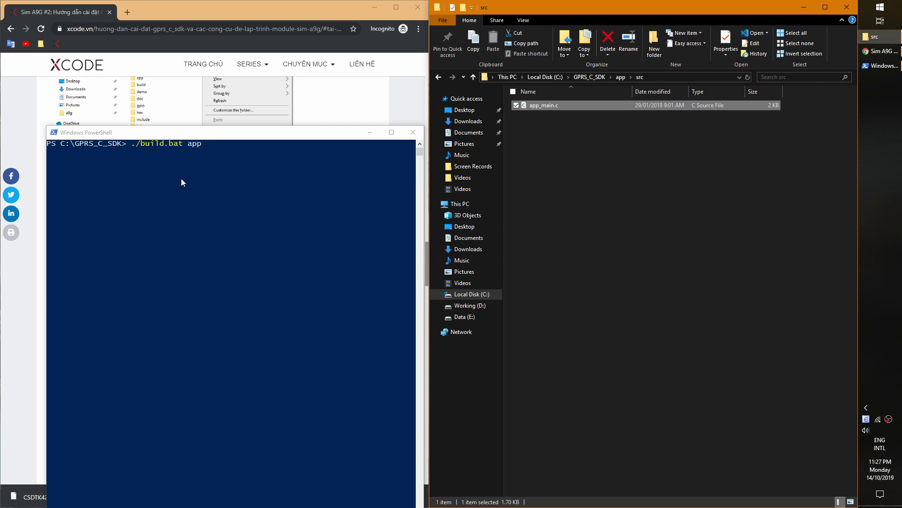
left_click(589, 76)
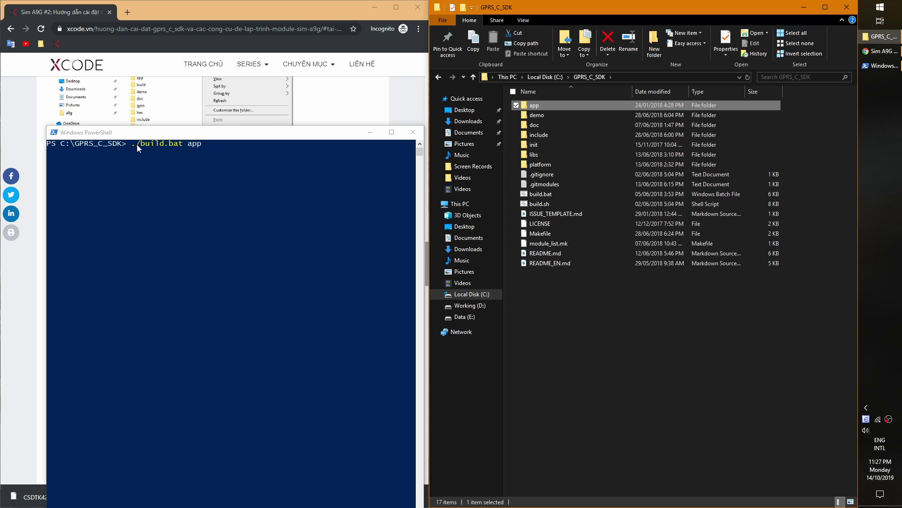
mouse_move(220, 129)
left_mouse_down()
mouse_move(646, 244)
mouse_move(658, 285)
left_mouse_up()
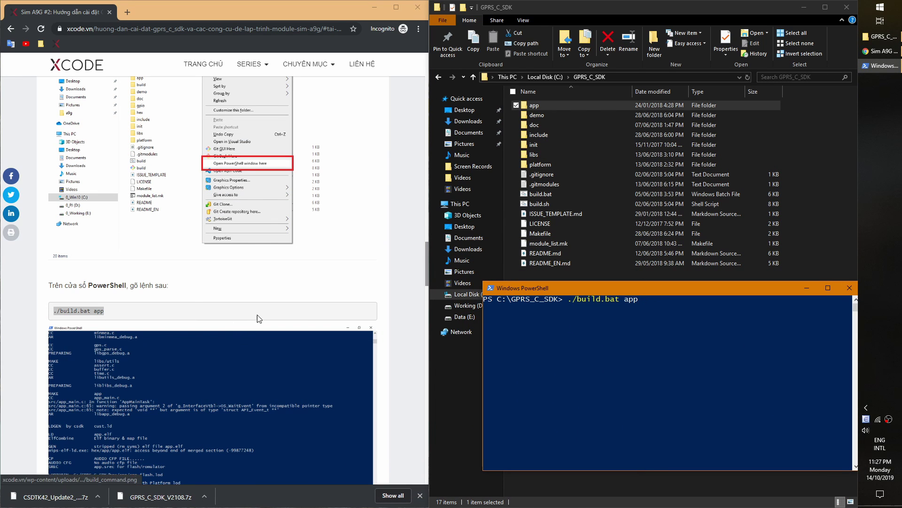
Run ./build.bat app and enlarge the console to review the full build log.
left_click_drag(637, 289, 644, 291)
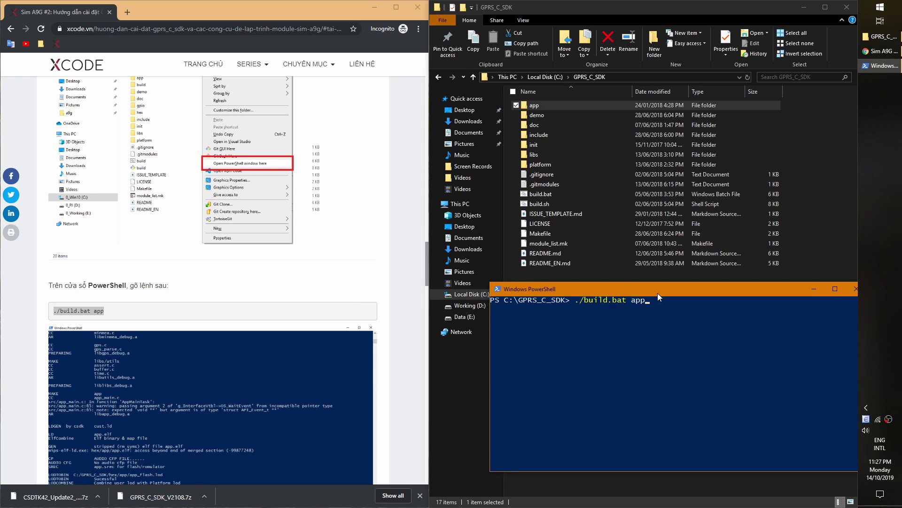
key("Return")
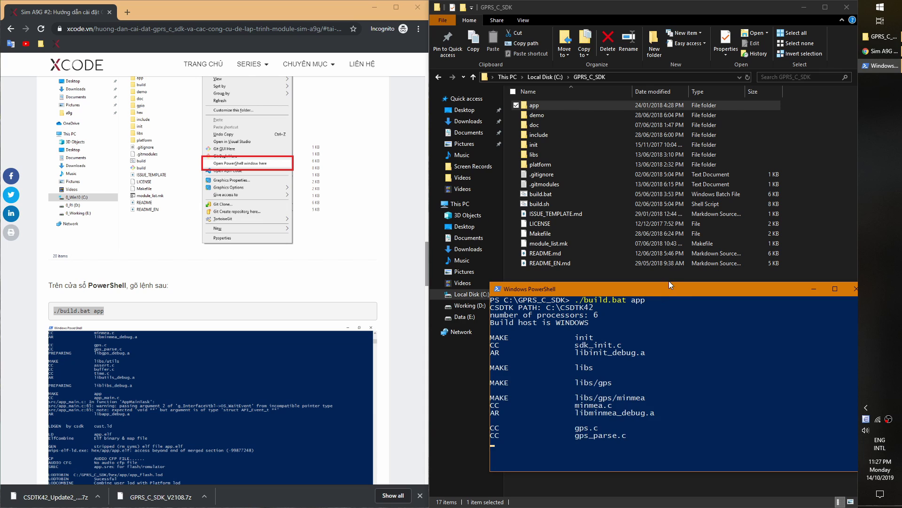
left_click_drag(670, 283, 669, 241)
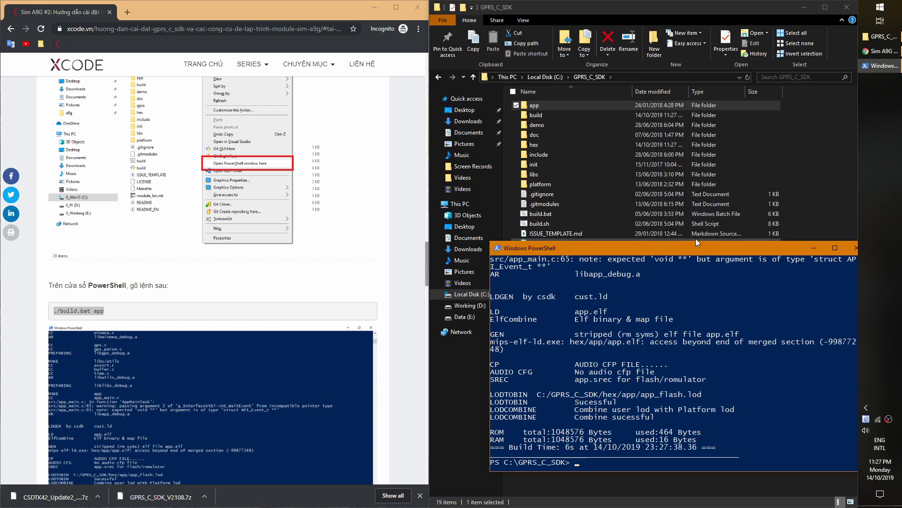
left_click_drag(696, 240, 677, 51)
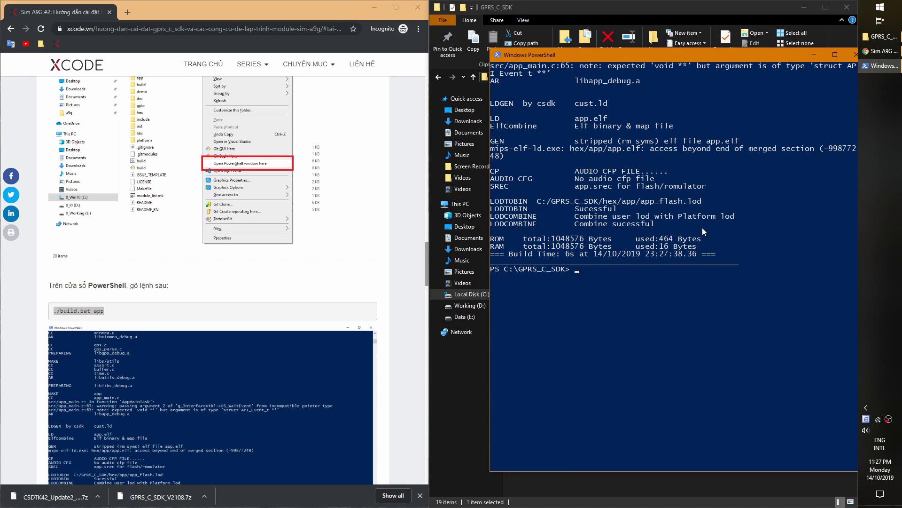
scroll(702, 231, "up", 2)
scroll(702, 232, "up", 3)
scroll(703, 231, "up", 2)
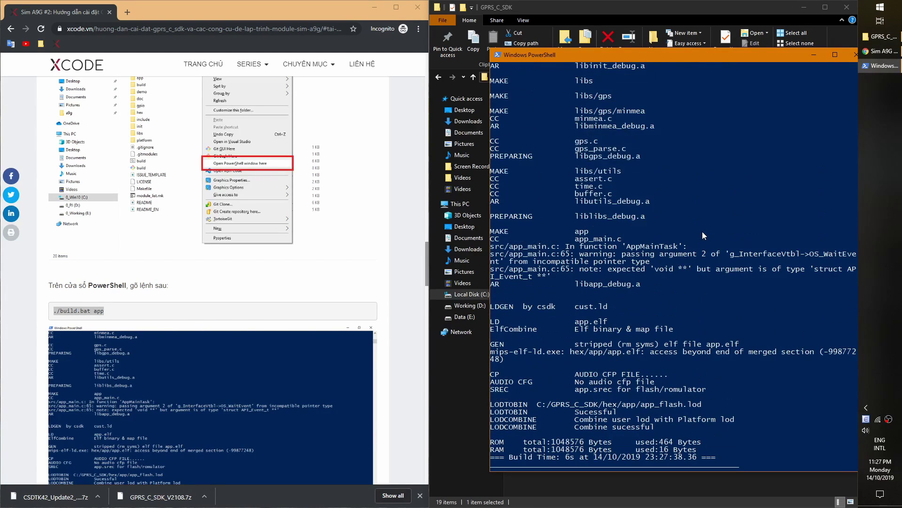
scroll(702, 231, "up", 2)
scroll(702, 231, "up", 2)
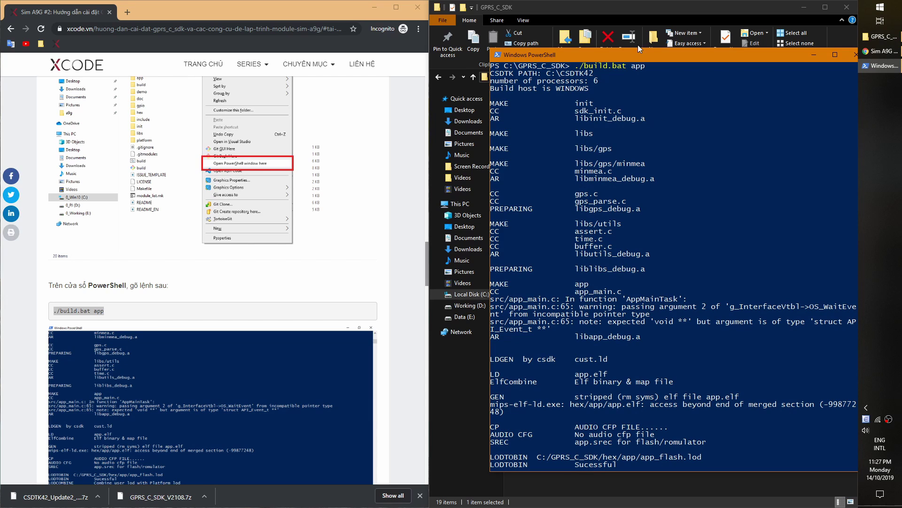
left_click_drag(638, 46, 638, 9)
scroll(628, 195, "down", 1)
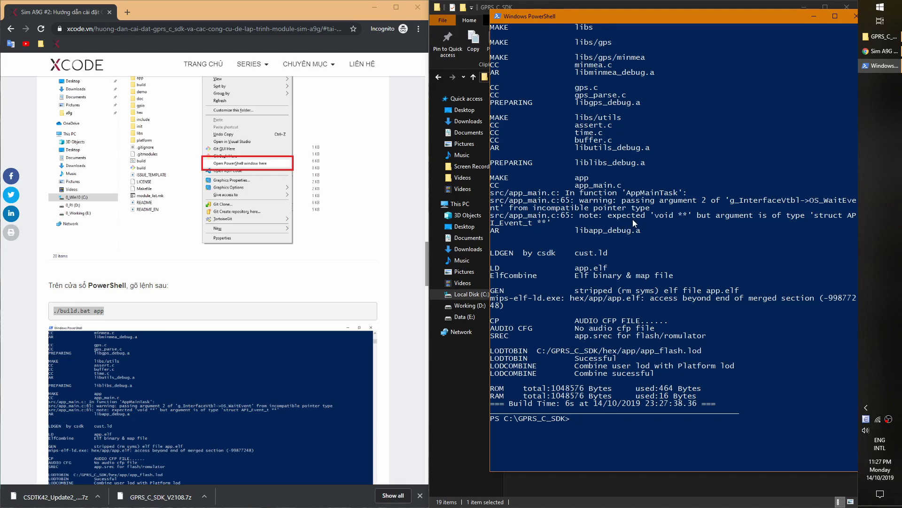
scroll(675, 301, "down", 2)
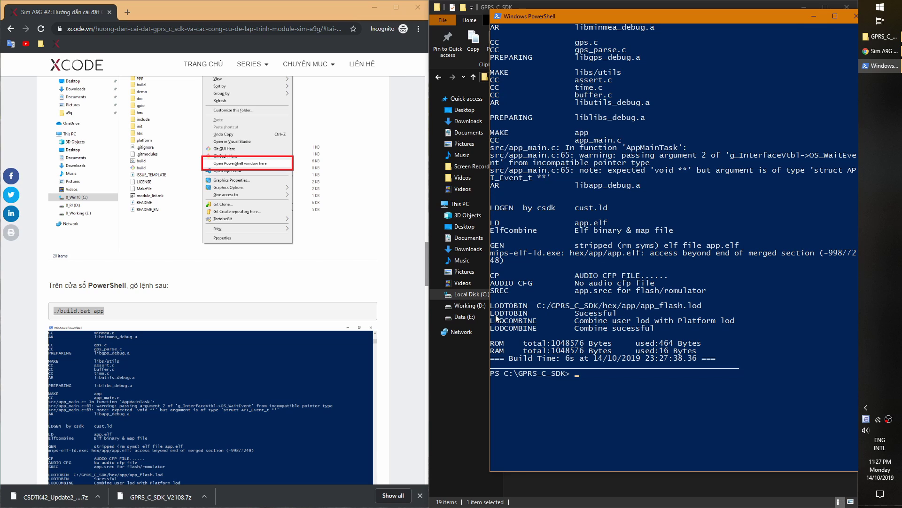
Highlight the LODTOBIN and LODCOMBINE 'sucessful' lines, then close the PowerShell console.
left_click_drag(576, 314, 616, 315)
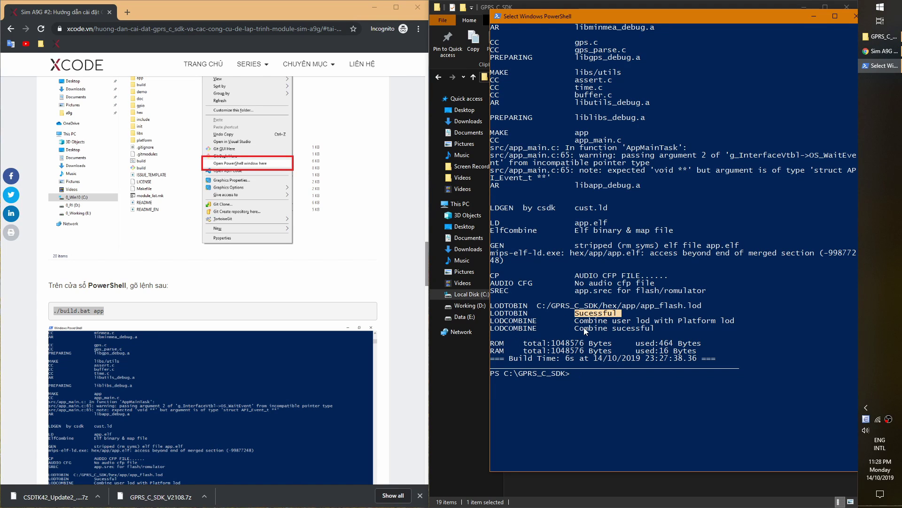
left_click_drag(573, 329, 667, 328)
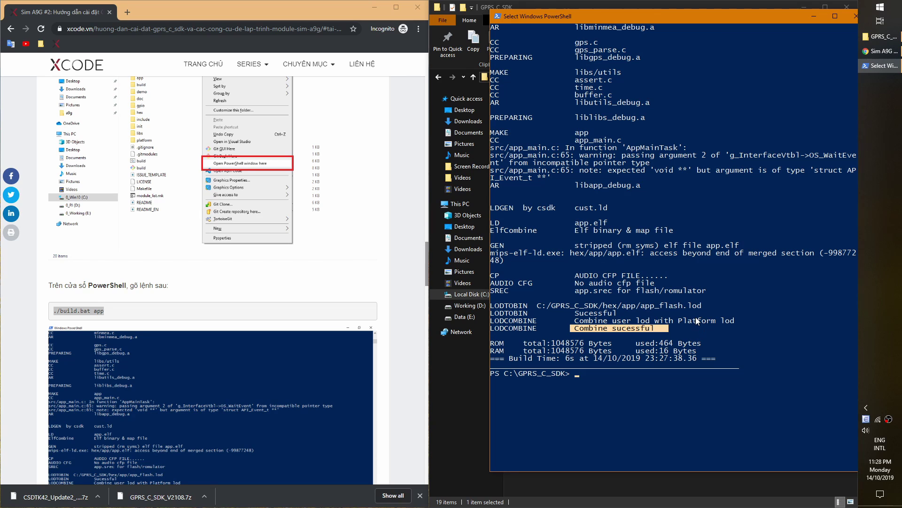
left_click(695, 320)
left_click_drag(574, 315, 665, 329)
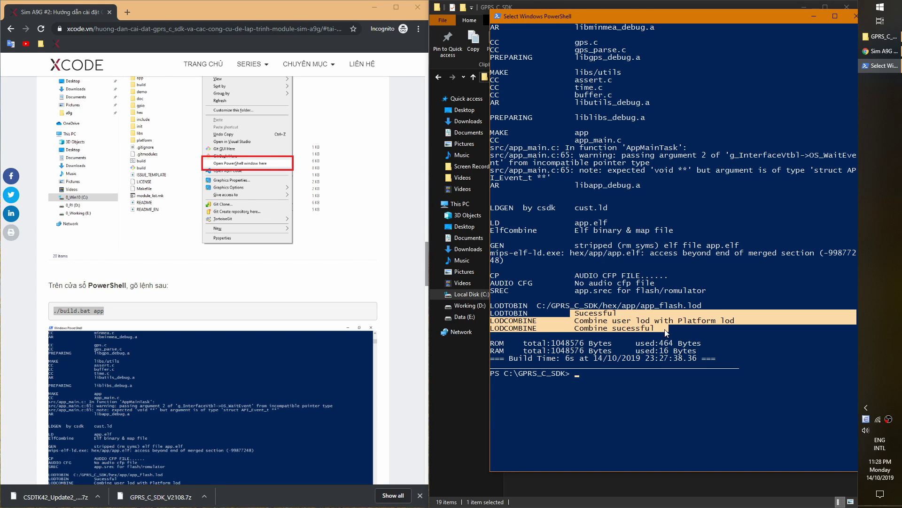
left_click(689, 290)
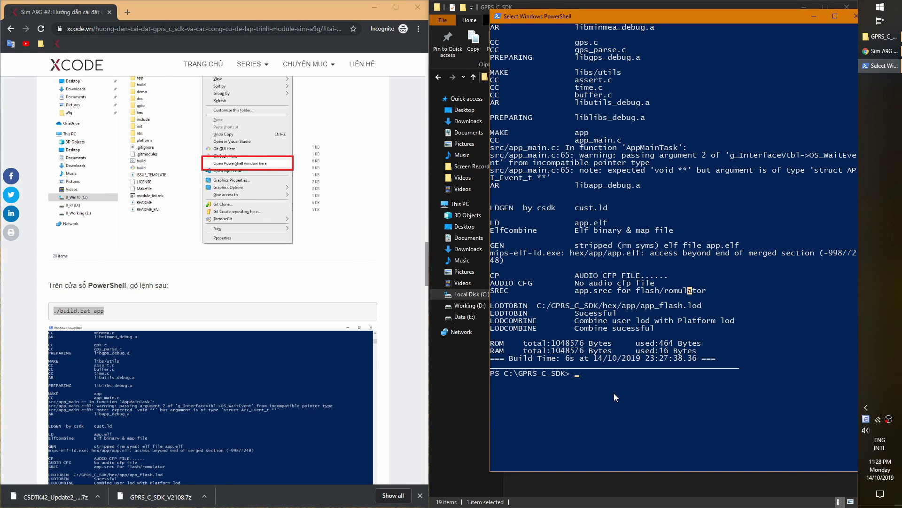
left_click_drag(673, 19, 638, 22)
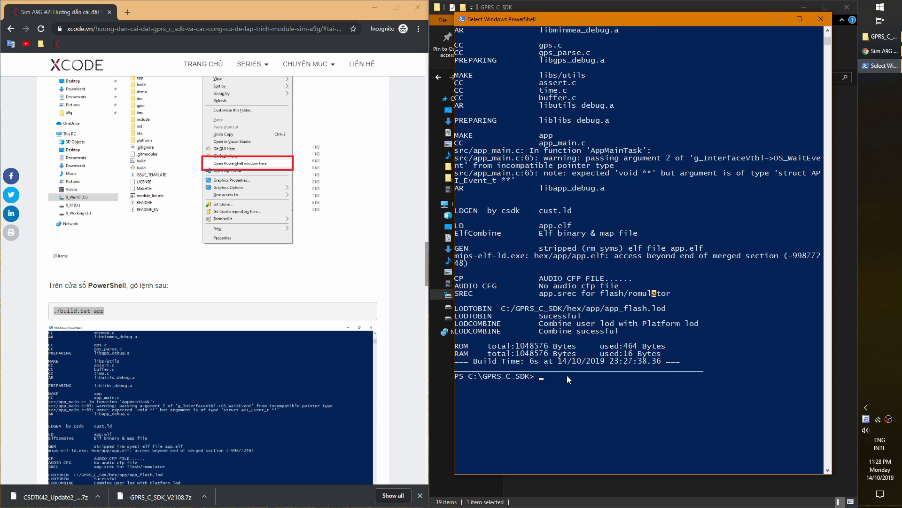
left_click(819, 21)
Scroll the tutorial to its build output section and highlight the \hex\app path.
scroll(235, 291, "down", 1)
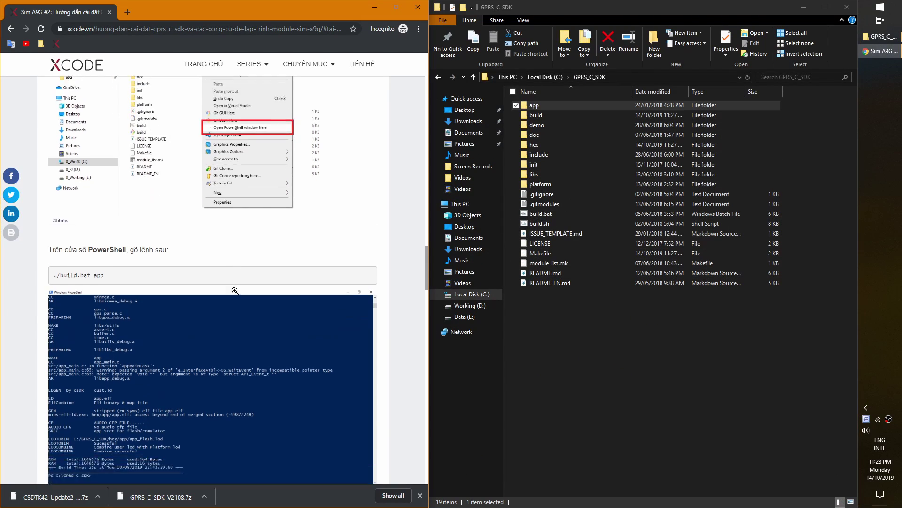
scroll(235, 290, "down", 5)
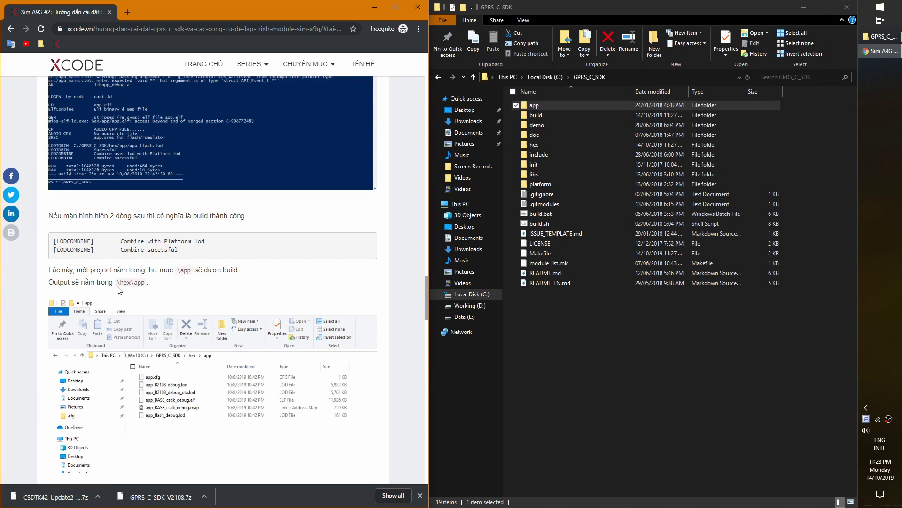
left_click_drag(117, 282, 128, 281)
left_click(134, 282)
scroll(225, 268, "down", 2)
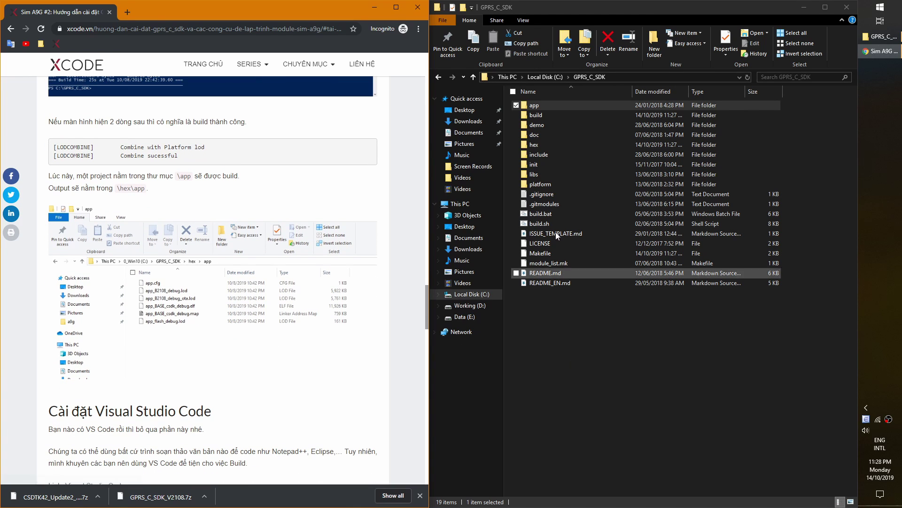
Open GPRS_C_SDK\hex\app and inspect its six outputs, including app_flash_debug.lod.
left_click(544, 145)
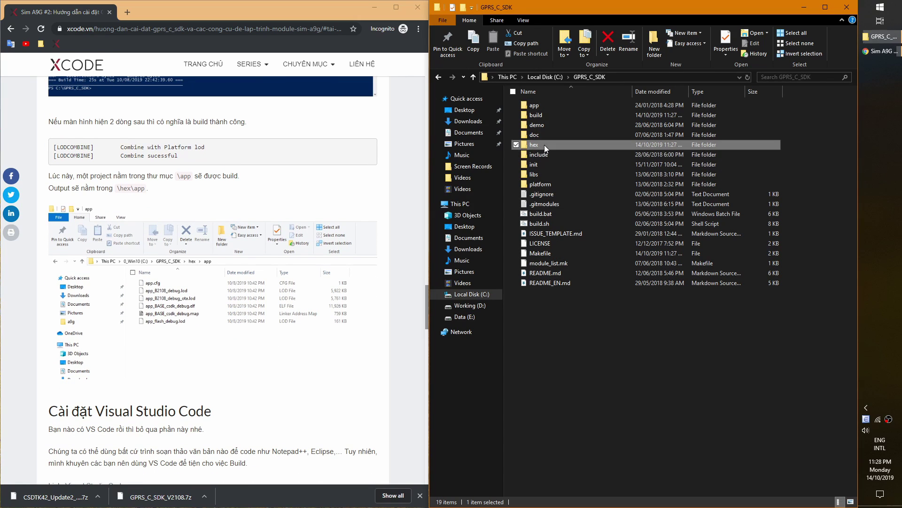
double_click(544, 145)
double_click(547, 104)
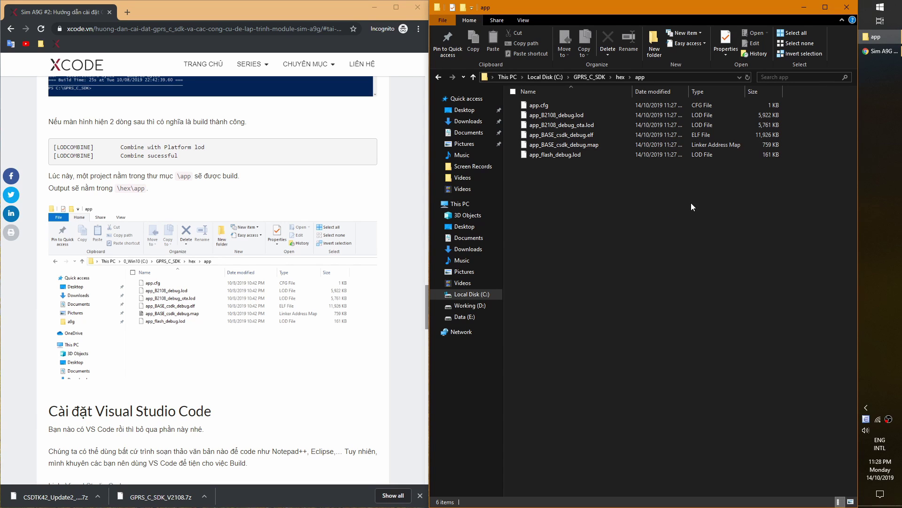
left_click_drag(705, 210, 541, 98)
left_click(600, 166)
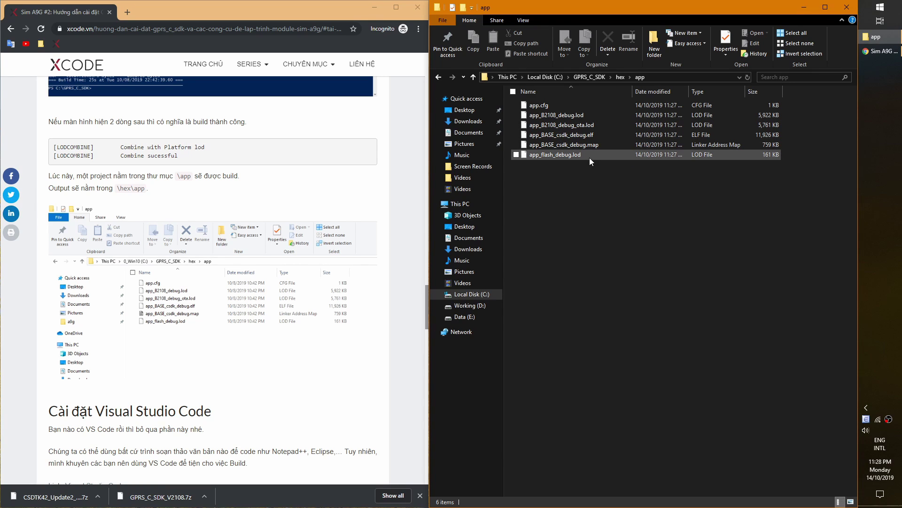
mouse_move(591, 154)
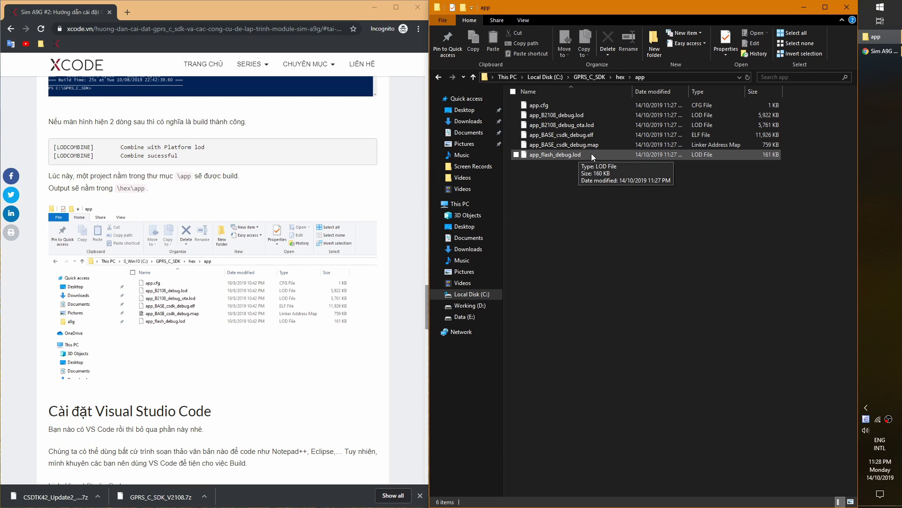
left_click(576, 153)
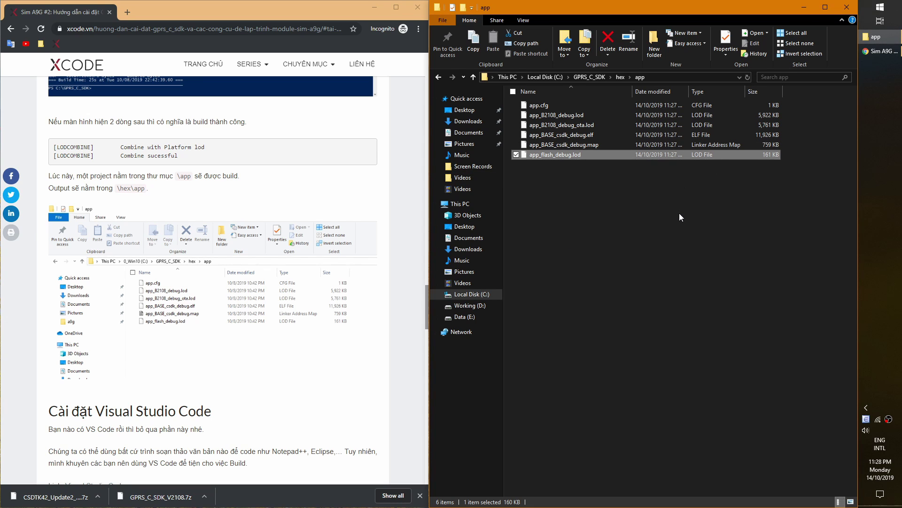
left_click(620, 194)
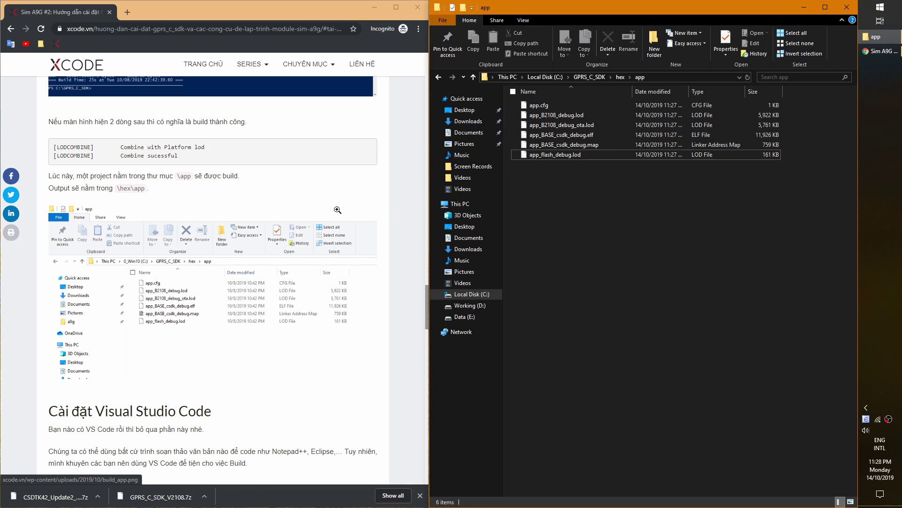
scroll(357, 249, "down", 4)
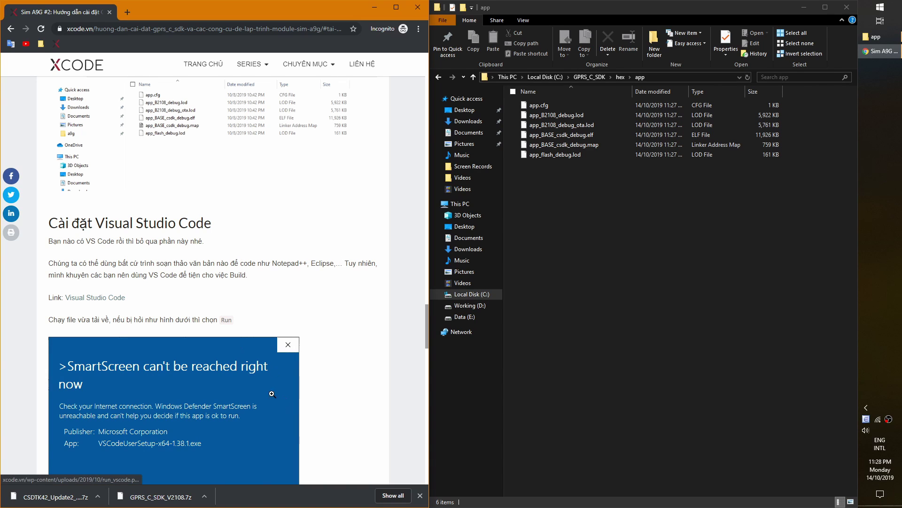
double_click(289, 264)
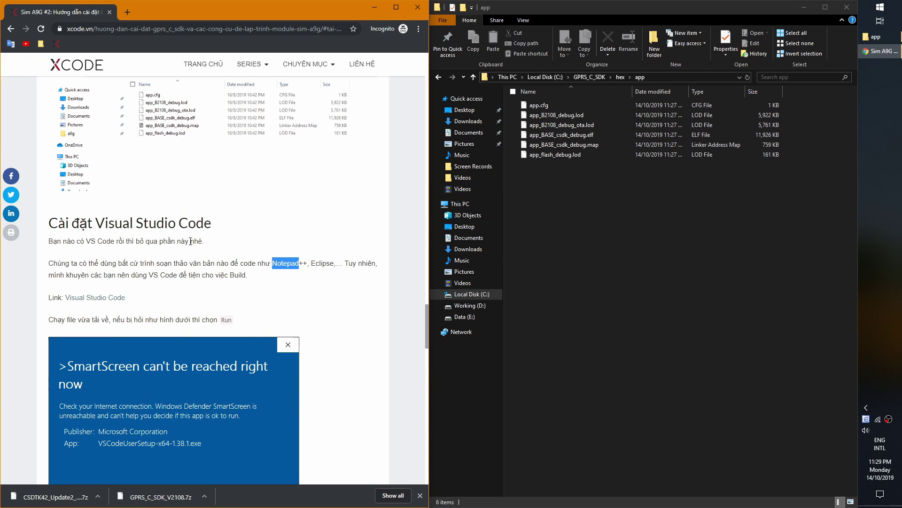
left_click_drag(96, 223, 210, 224)
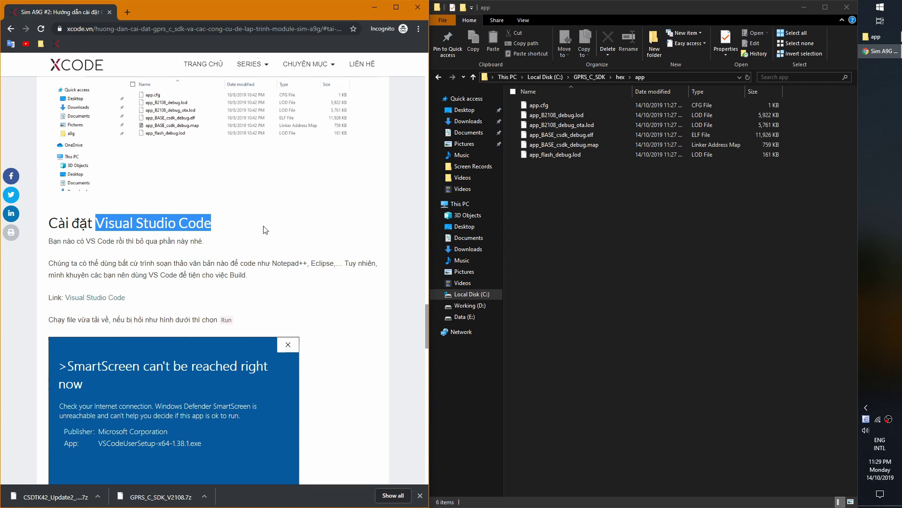
scroll(266, 229, "down", 2)
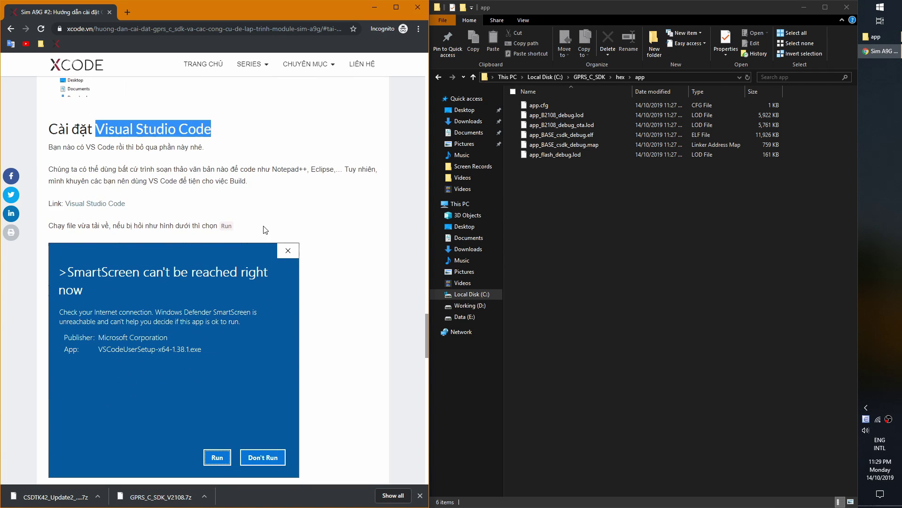
double_click(240, 180)
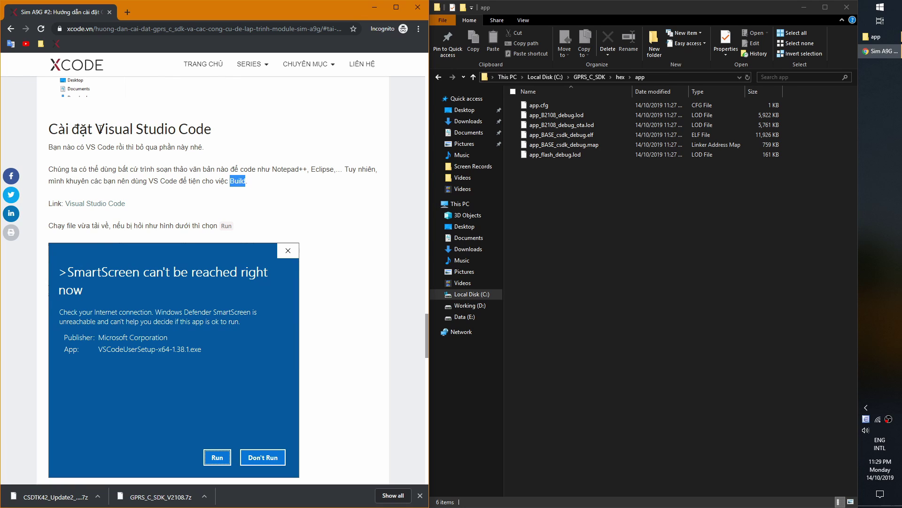
left_click_drag(100, 128, 218, 133)
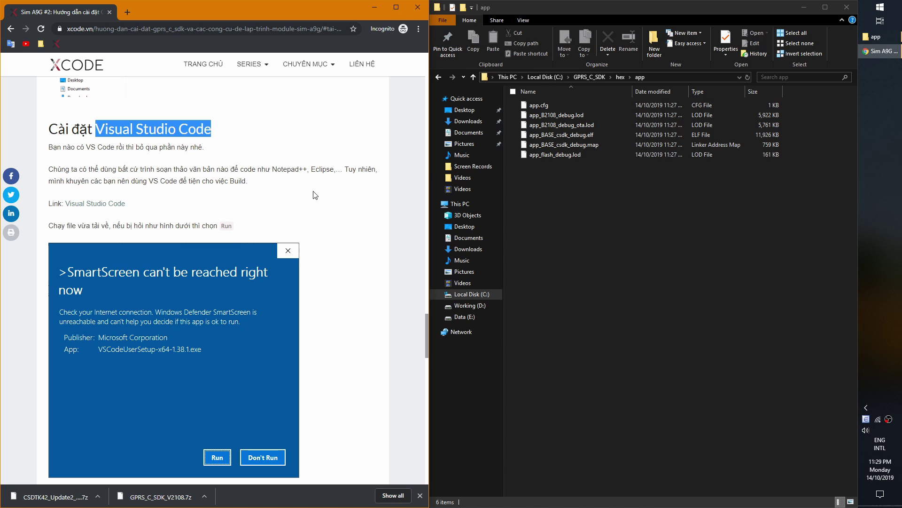
scroll(211, 299, "down", 4)
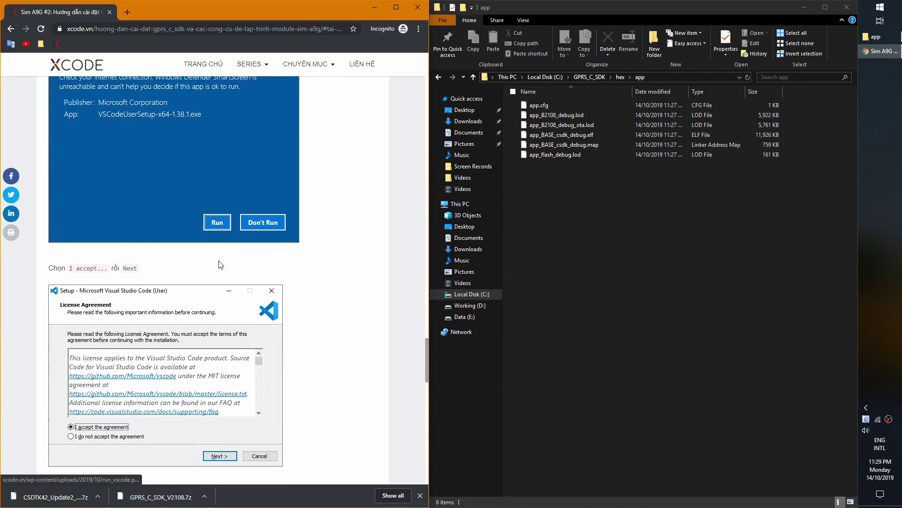
scroll(215, 230, "down", 4)
scroll(197, 275, "down", 3)
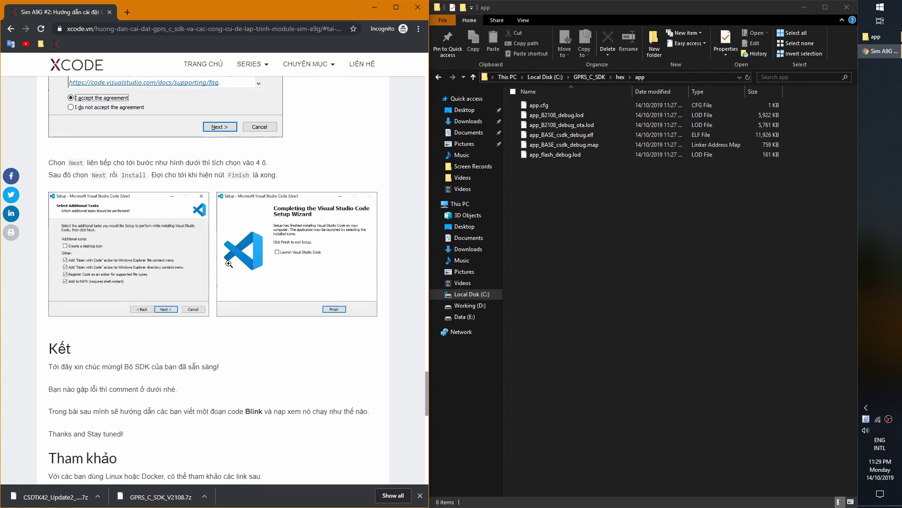
scroll(225, 258, "up", 3)
scroll(230, 254, "up", 3)
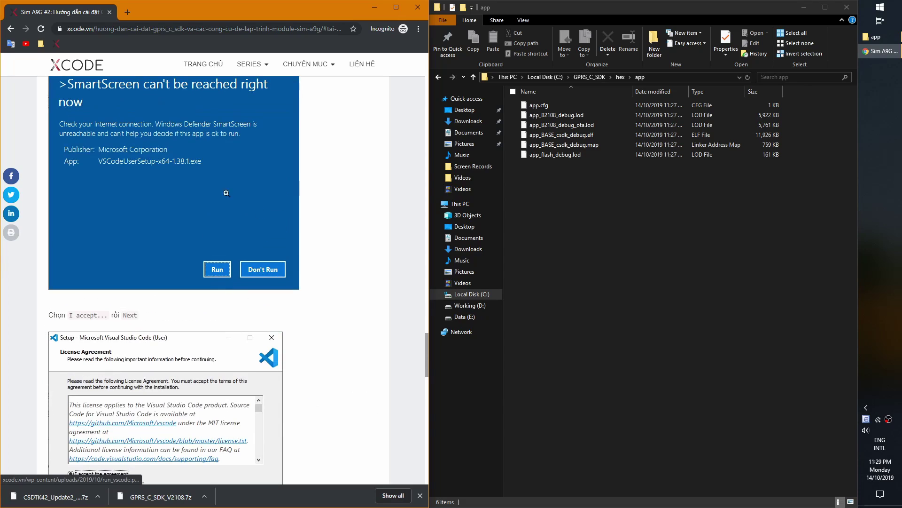
scroll(235, 249, "up", 3)
scroll(241, 242, "up", 3)
left_click(214, 185)
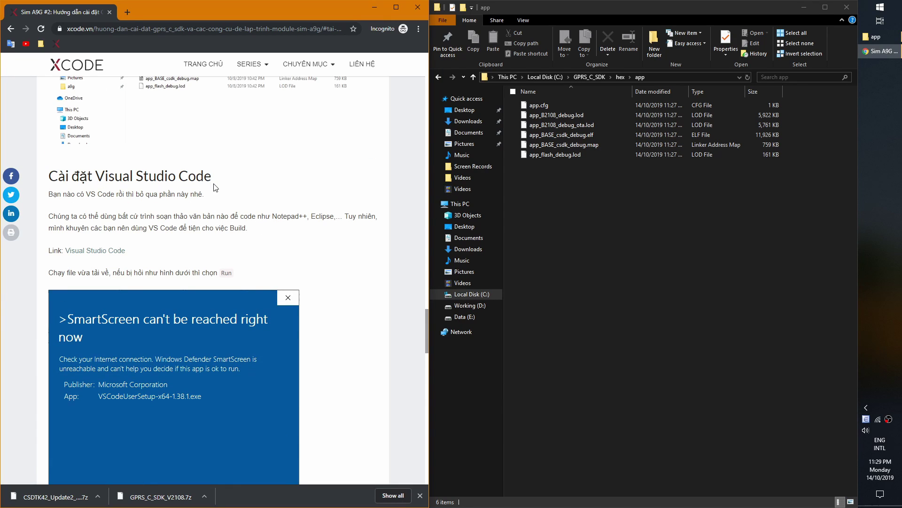
scroll(292, 290, "down", 5)
scroll(292, 291, "down", 5)
scroll(329, 250, "down", 5)
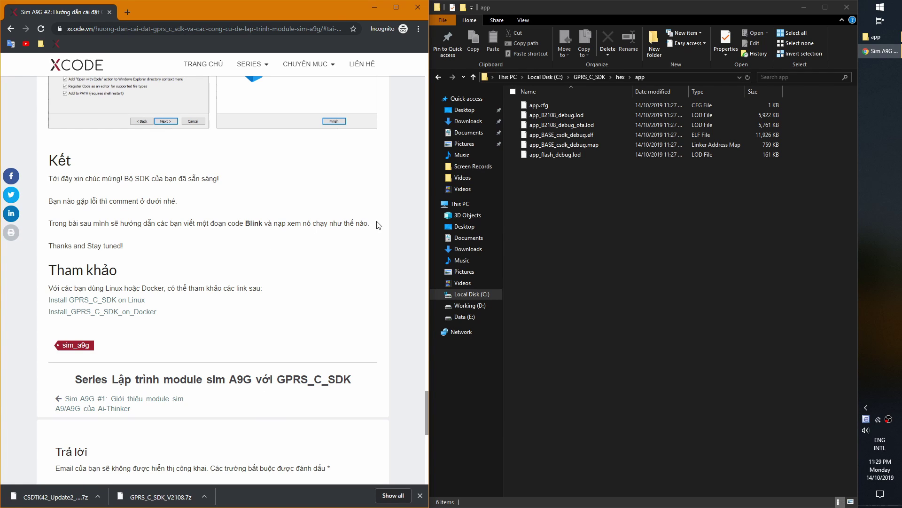
double_click(253, 223)
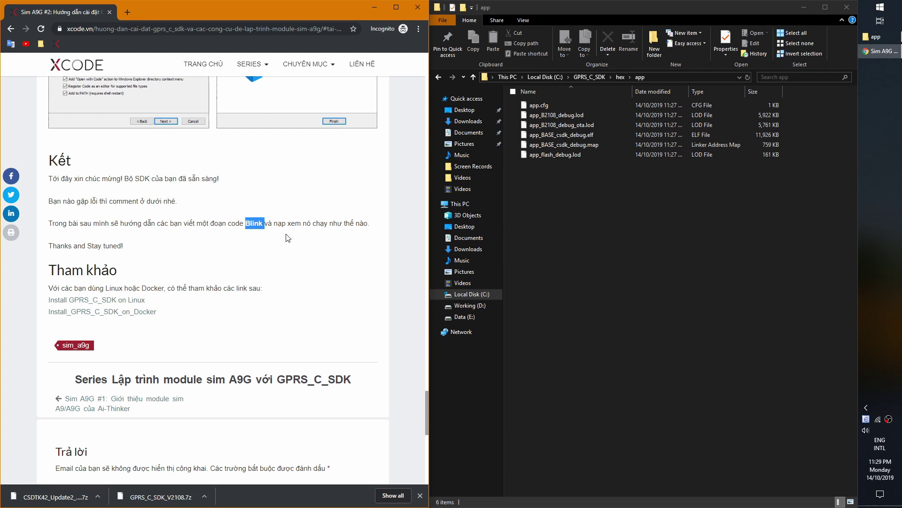